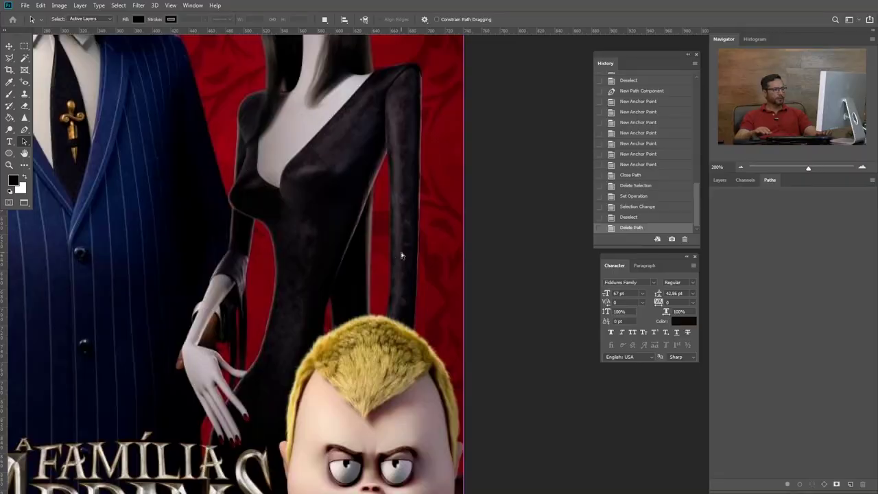
Merge Layer 1 down into the Background so the poster is a single layer
key(ctrl+minus)
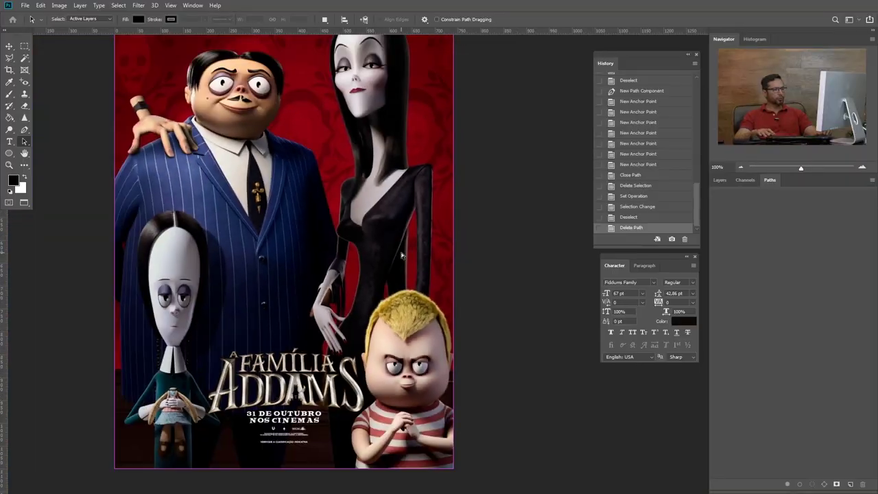
drag(800, 198, 793, 181)
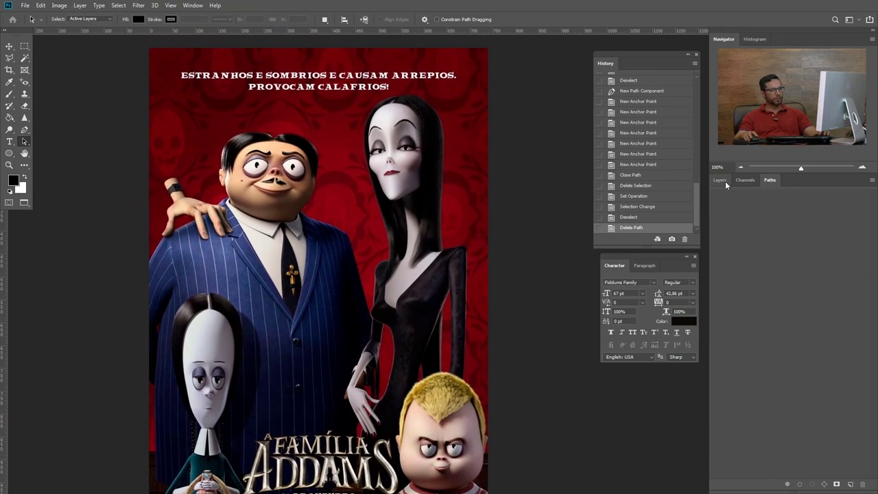
click(722, 180)
key(ctrl+e)
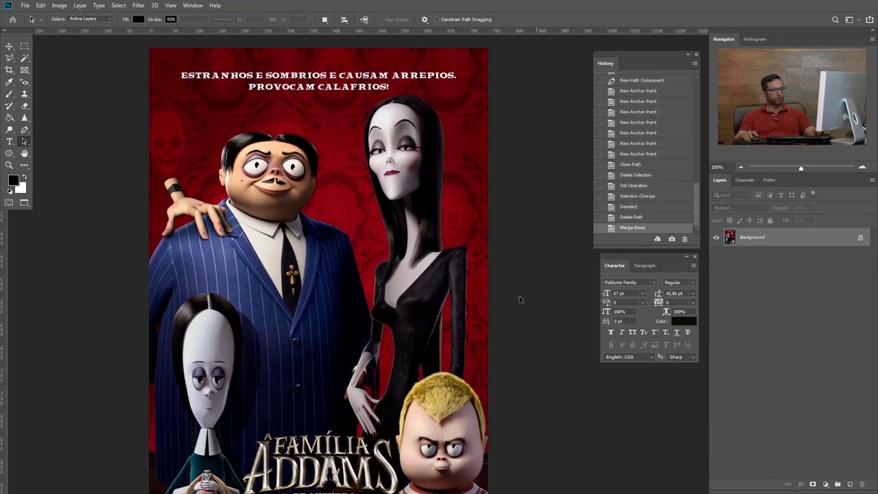
Zoom in closely on Morticia's face and the hair above her head
drag(352, 351, 372, 263)
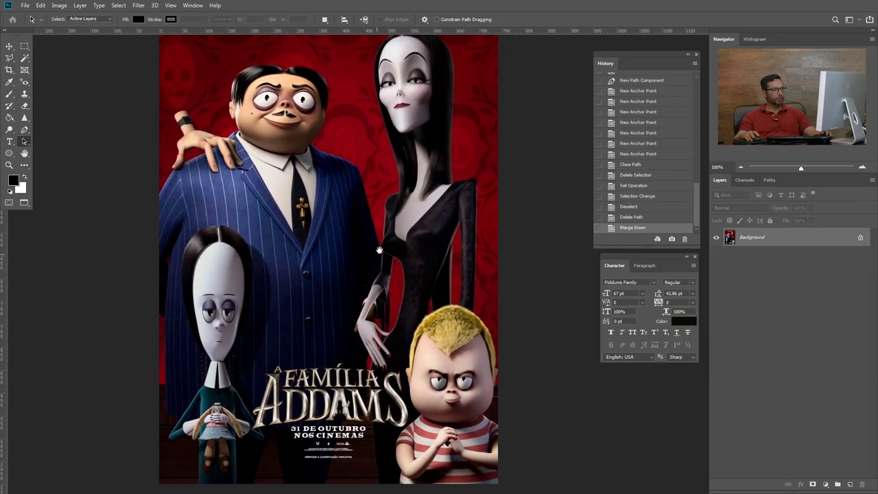
drag(400, 75, 383, 191)
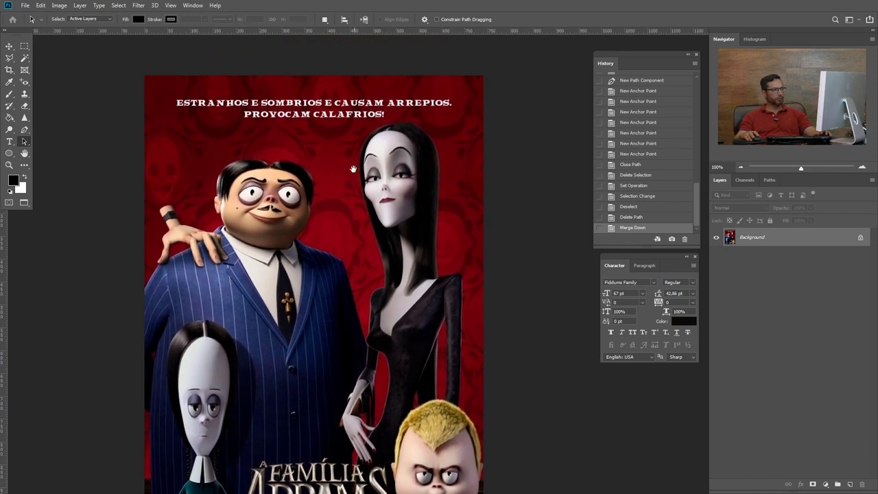
key(z)
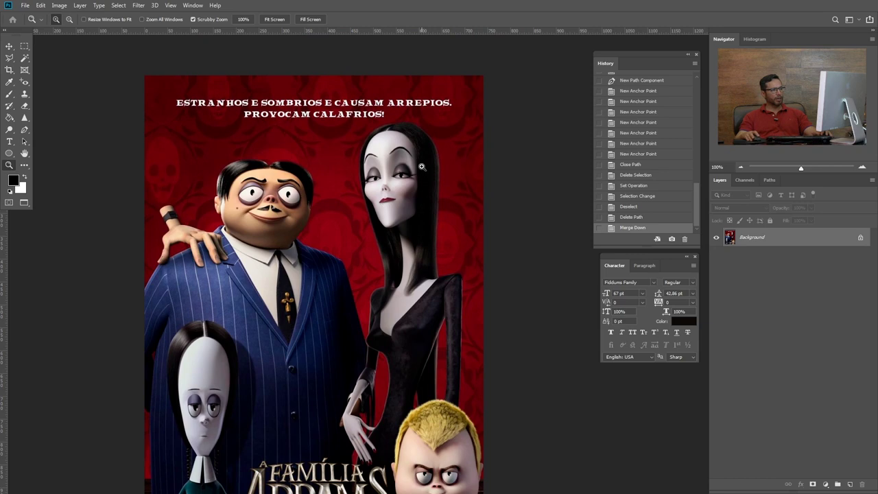
click(386, 187)
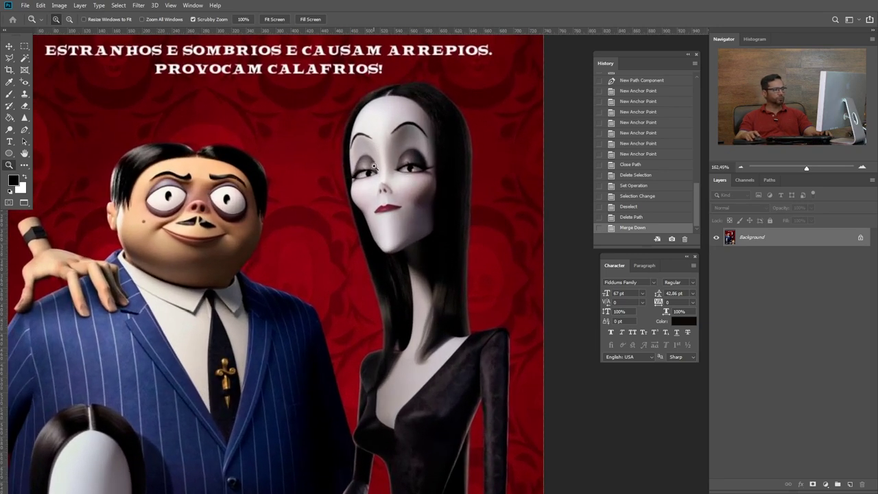
mouse_move(395, 177)
mouse_down()
mouse_move(434, 163)
mouse_move(414, 173)
mouse_up()
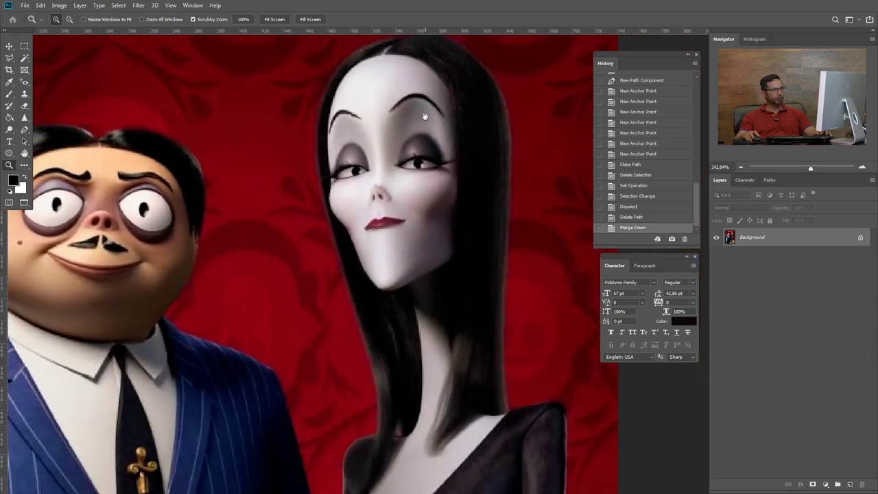
drag(425, 116, 344, 254)
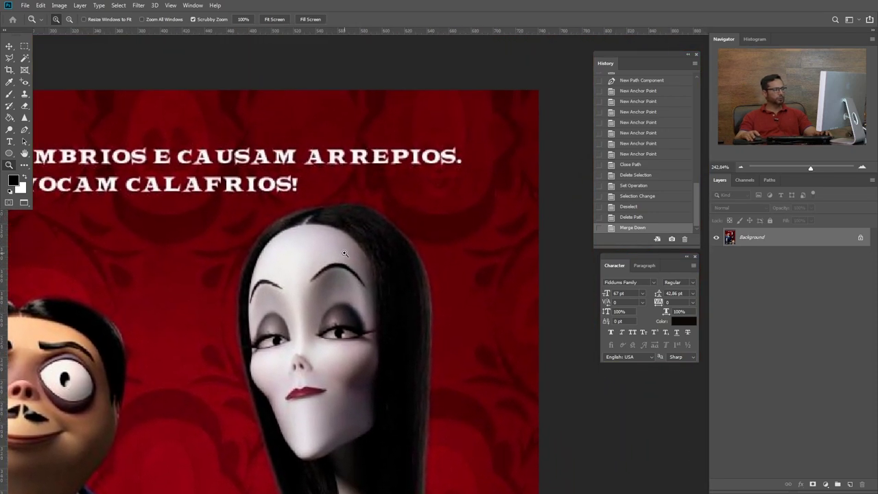
click(25, 130)
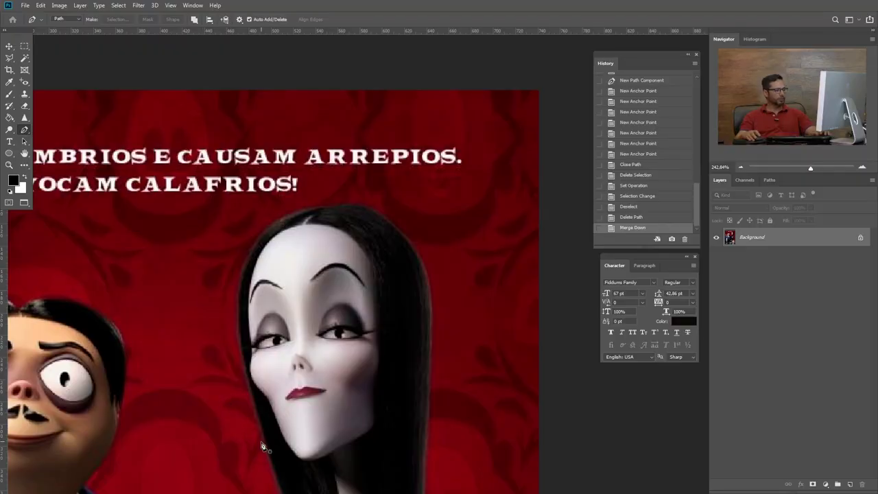
Place three path anchors across the top of Morticia's hair, keeping Path mode
click(250, 252)
click(354, 205)
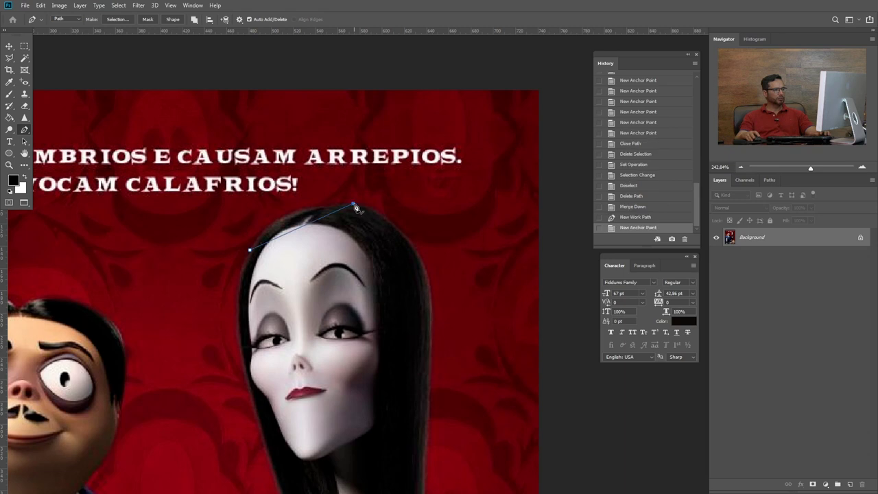
click(427, 282)
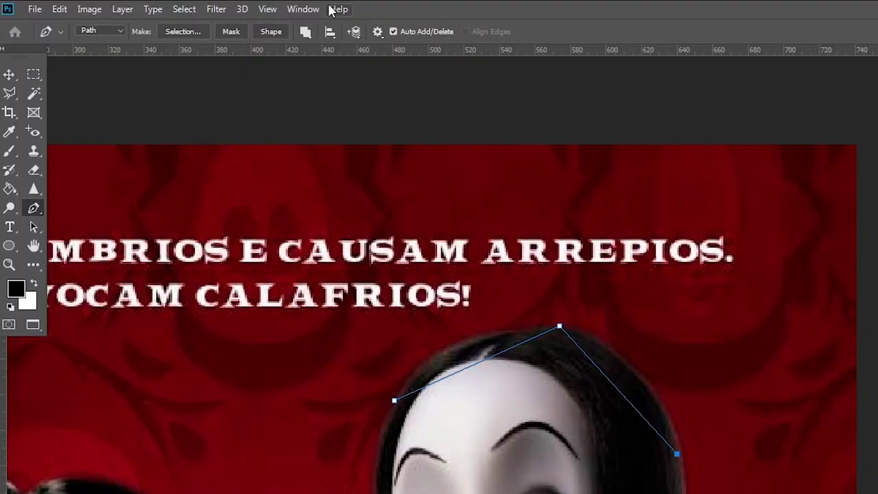
click(305, 31)
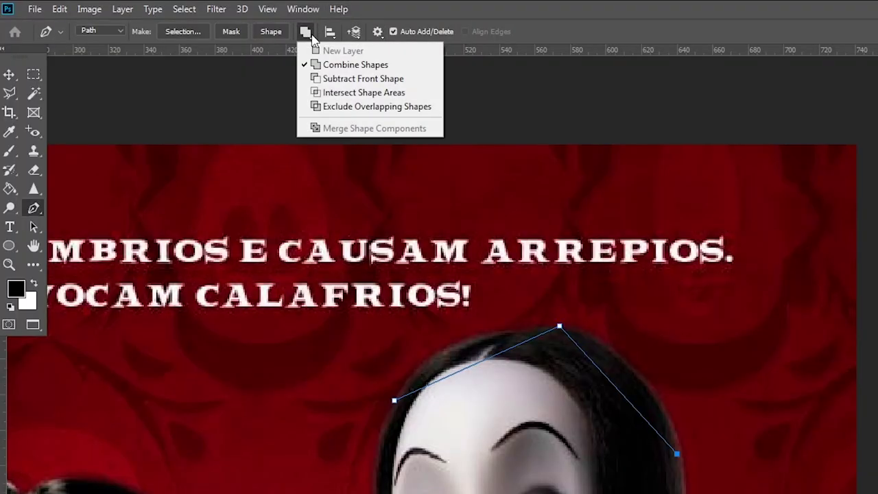
click(342, 64)
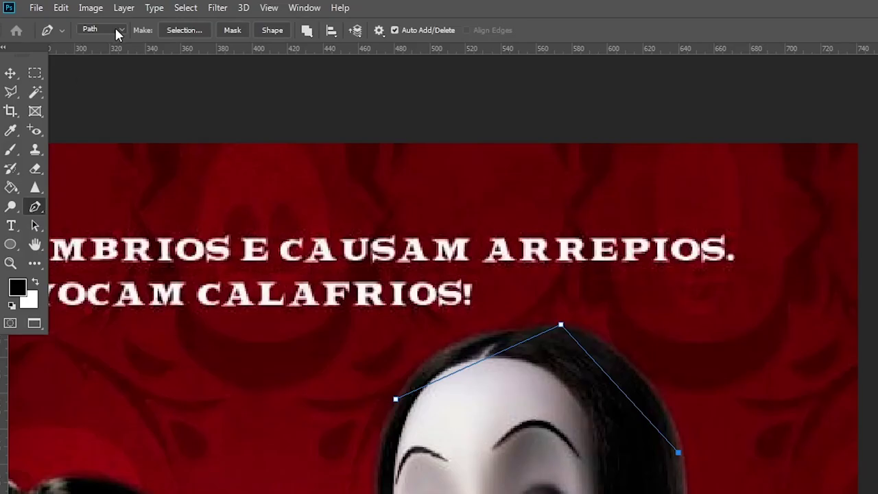
click(73, 19)
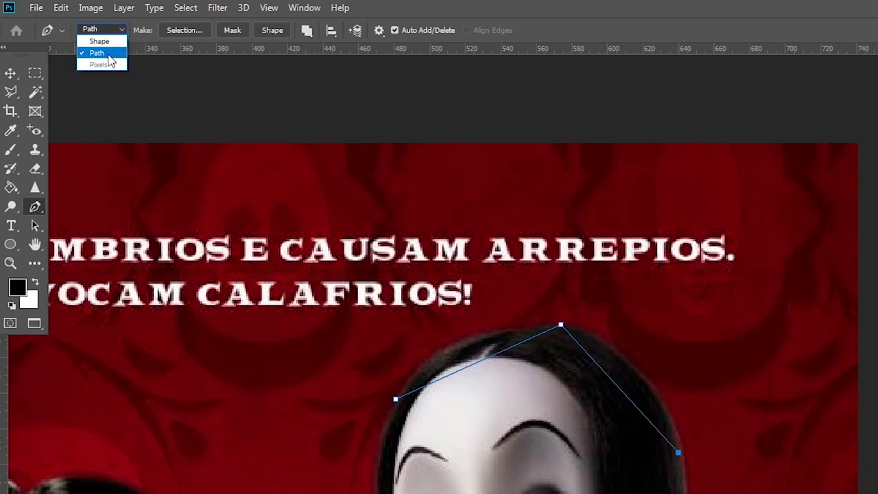
click(108, 56)
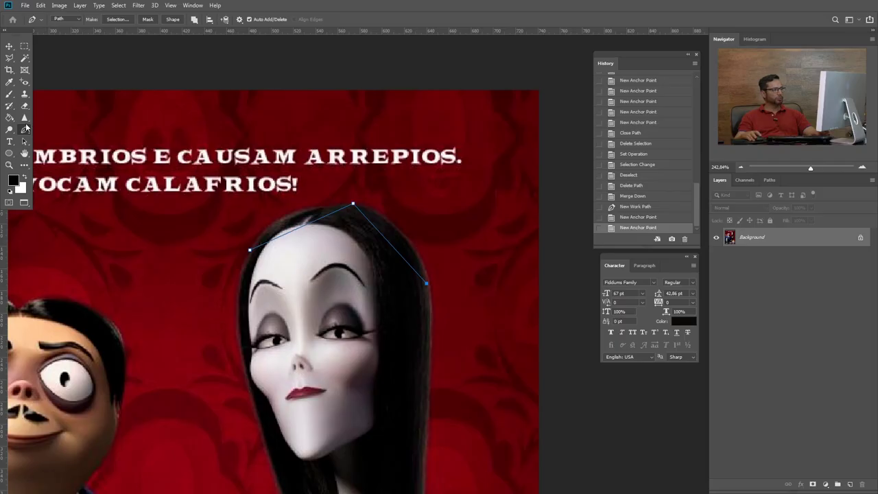
Redraw the hair-top anchors and curve the top one with the Convert Point tool
key(ctrl+z)
key(ctrl+z)
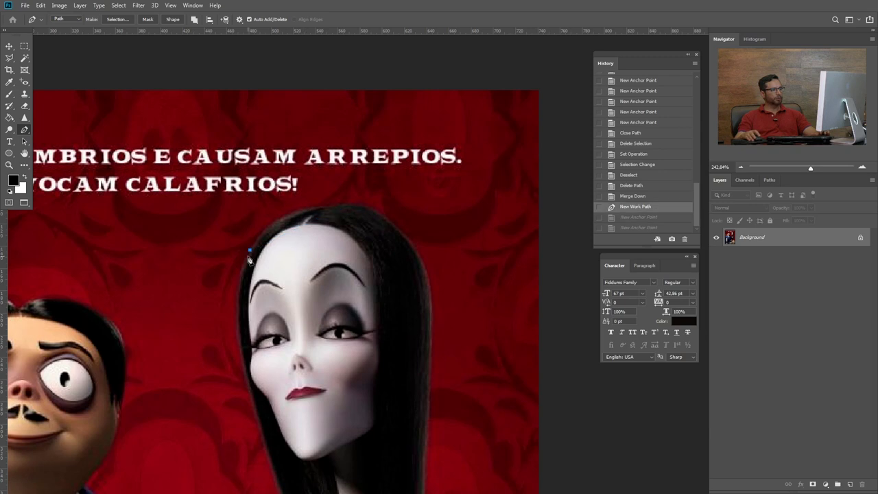
click(360, 206)
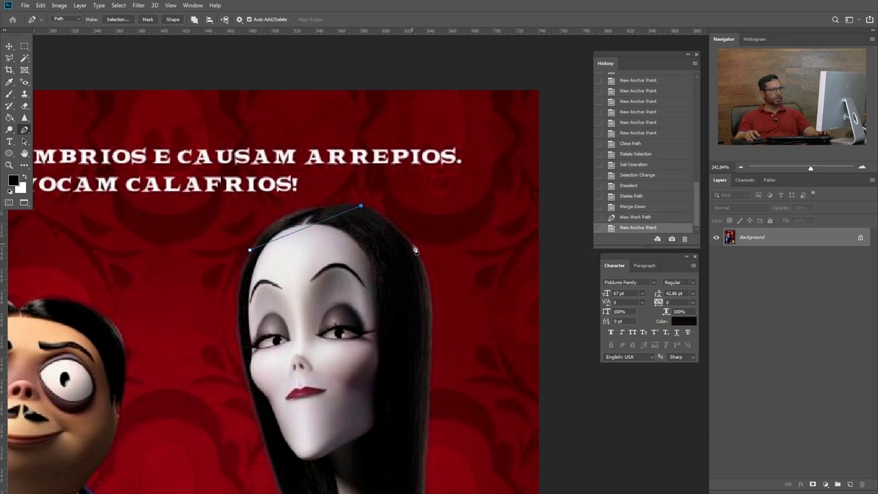
click(426, 277)
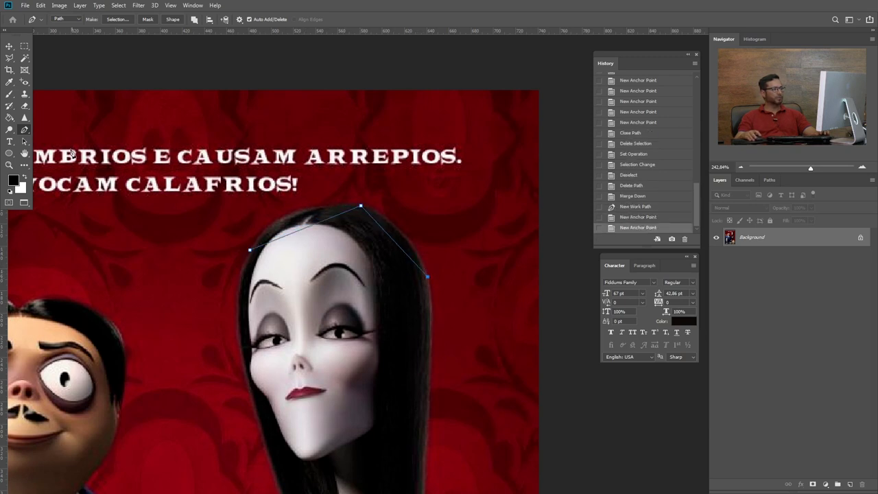
right_click(26, 130)
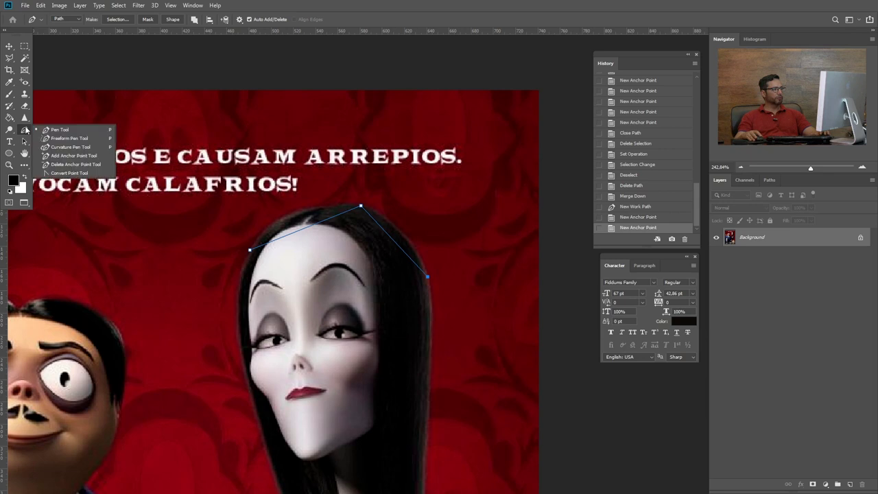
click(71, 172)
drag(361, 206, 420, 223)
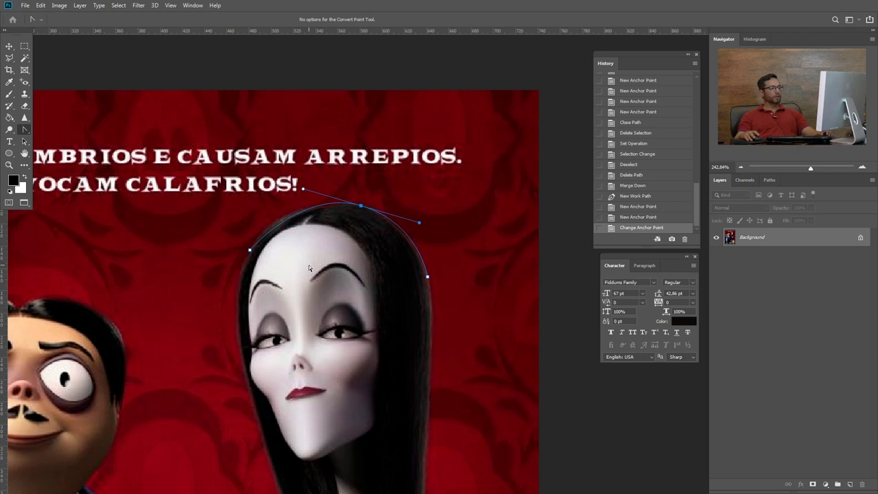
Undo the trial path back to the merged poster and return to the Pen tool
key(ctrl+z)
key(ctrl+z)
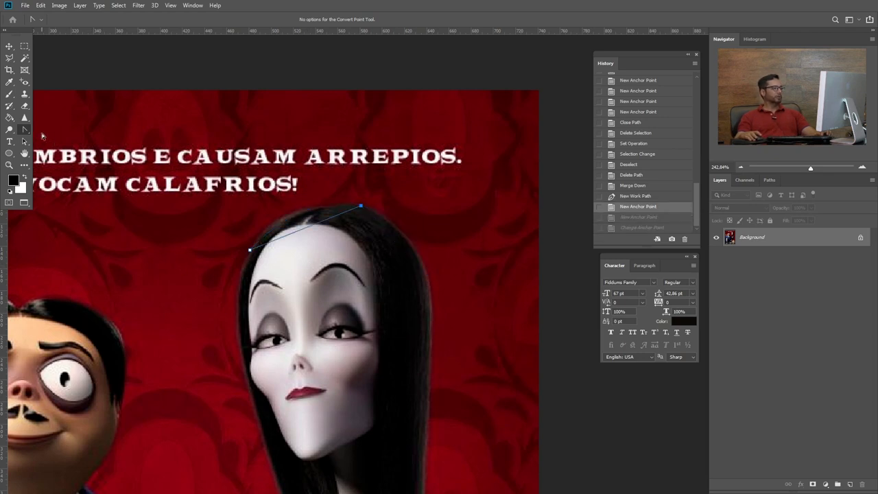
key(ctrl+z)
key(ctrl+z)
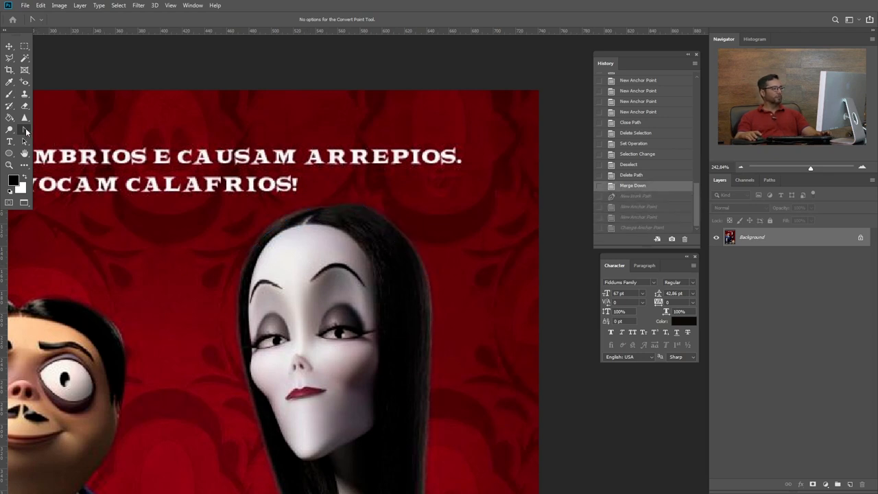
right_click(25, 131)
click(49, 129)
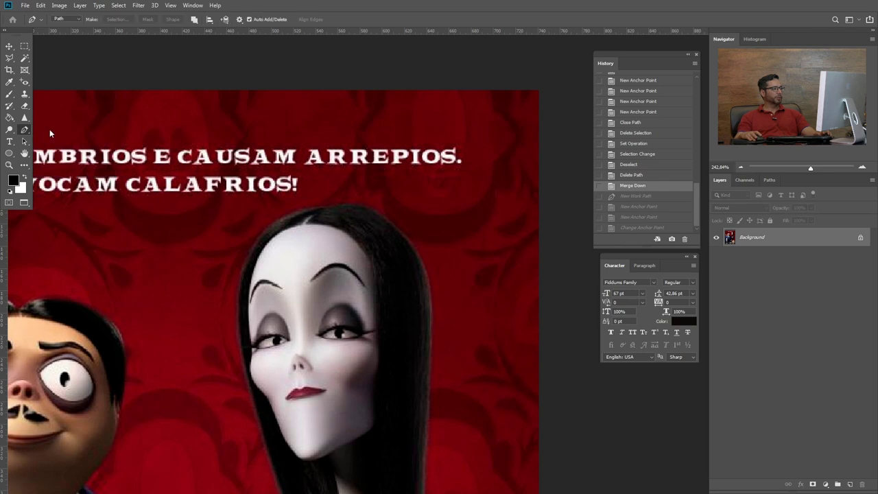
Trace a path from Morticia's forehead over her hair and down its right edge to the tip
click(260, 237)
drag(357, 206, 397, 226)
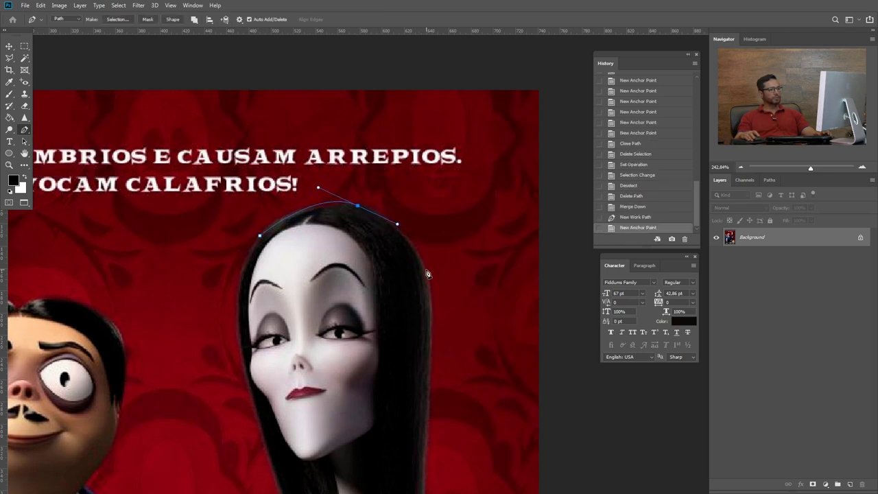
drag(426, 254, 431, 287)
mouse_move(429, 375)
mouse_down()
mouse_move(429, 227)
mouse_move(431, 250)
mouse_up()
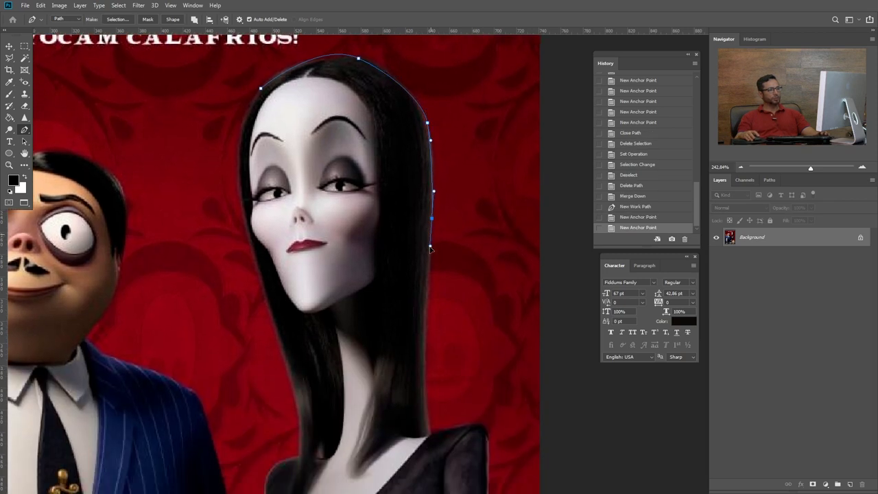
click(429, 247)
drag(425, 348, 424, 362)
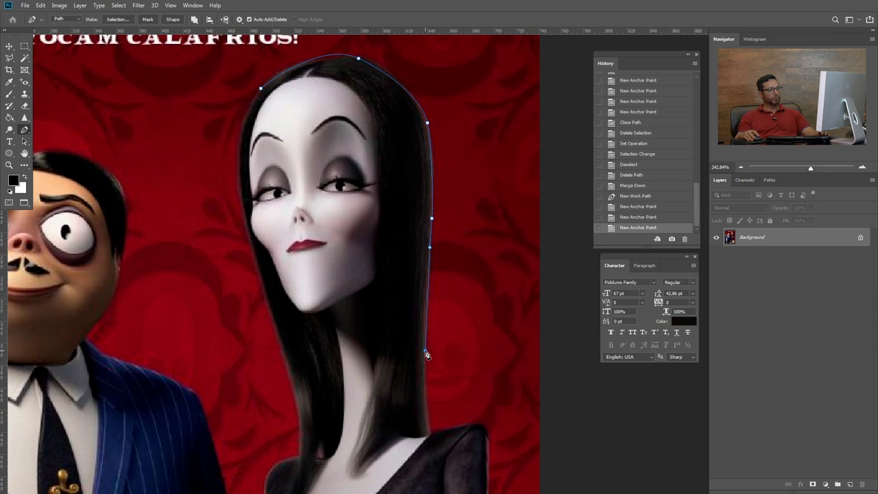
click(424, 364)
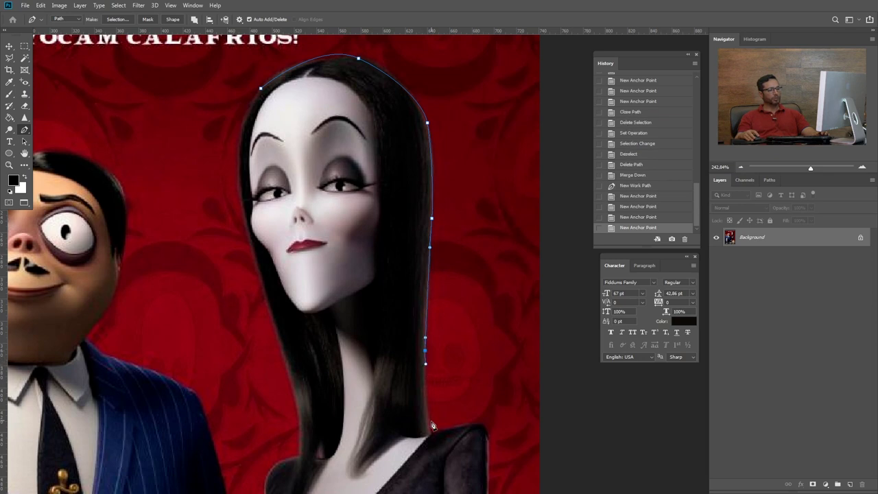
drag(430, 430, 435, 450)
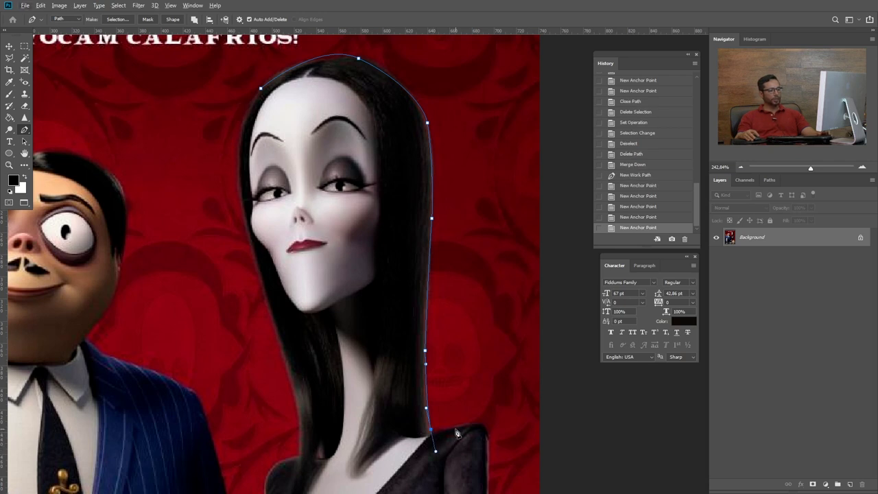
Extend the path from the hair tip onto her shoulder, replacing misplaced anchors
click(457, 429)
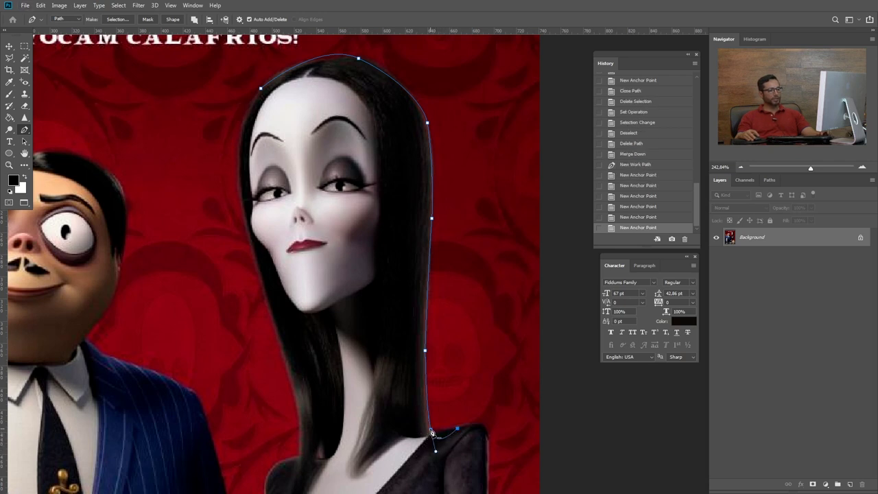
key(ctrl+z)
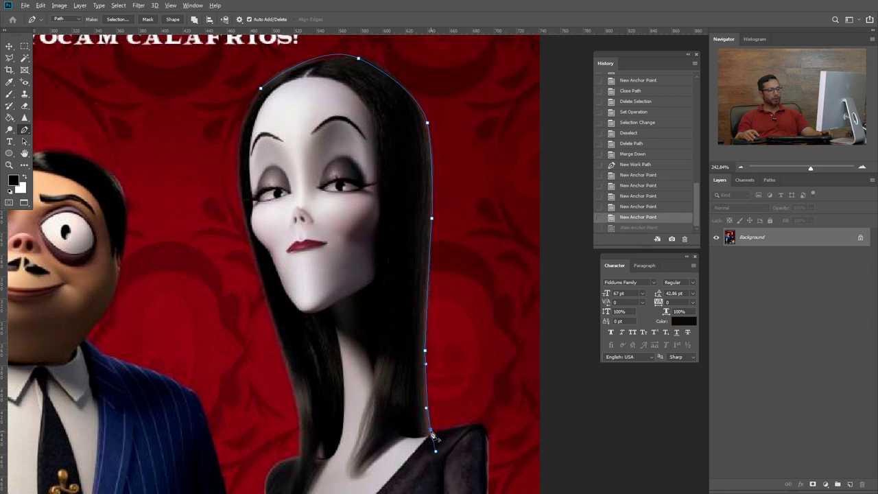
click(432, 435)
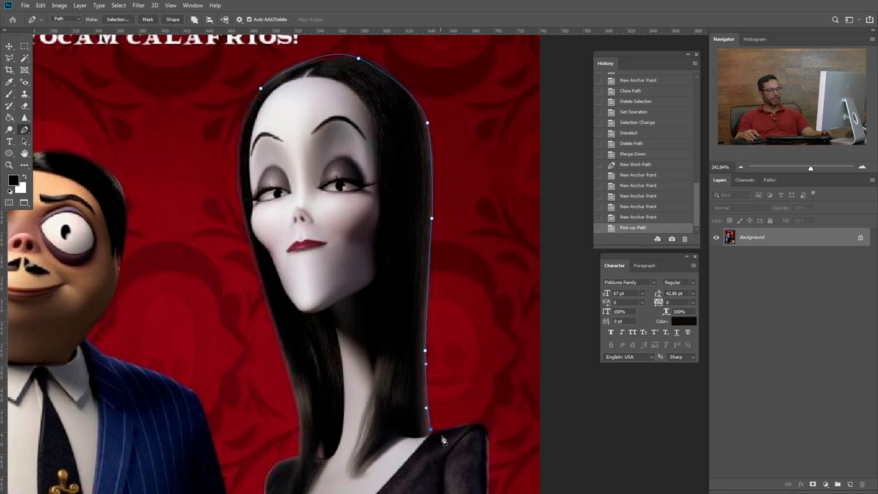
click(464, 429)
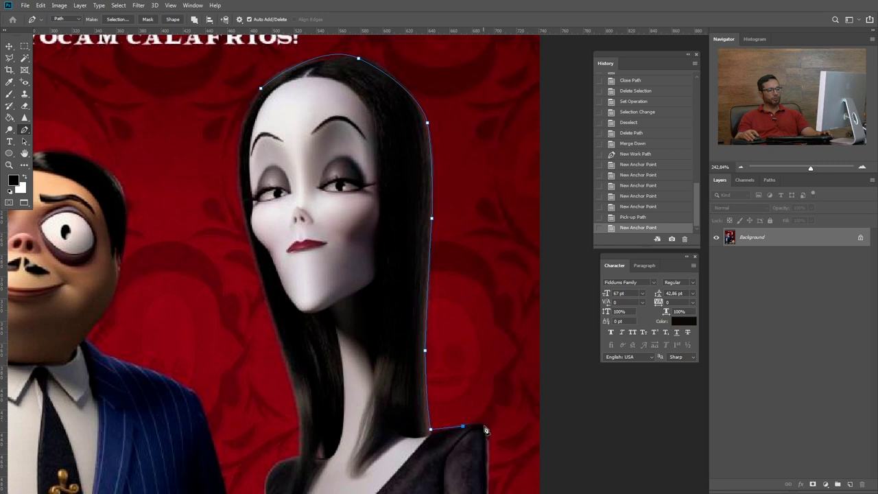
key(ctrl+z)
click(472, 424)
click(487, 446)
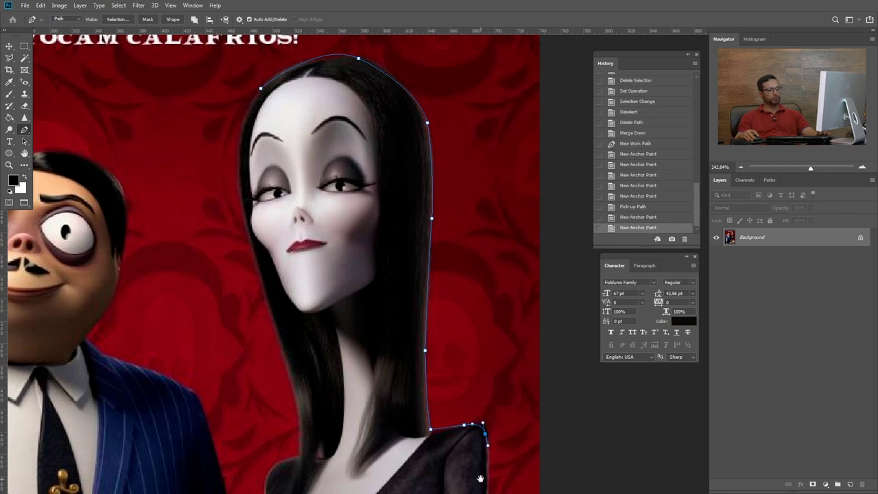
scroll(486, 343, down, 10)
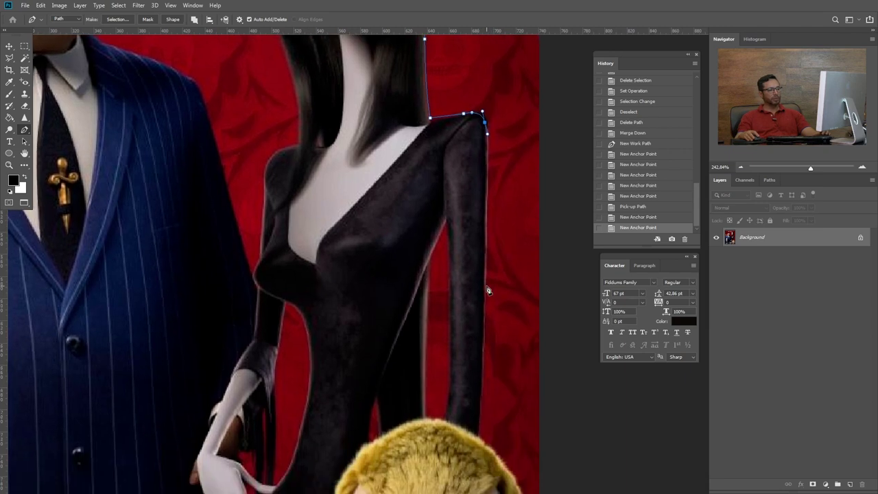
Trace the outer and inner edges of Morticia's arm, redoing two stray anchors
drag(485, 289, 484, 320)
click(484, 318)
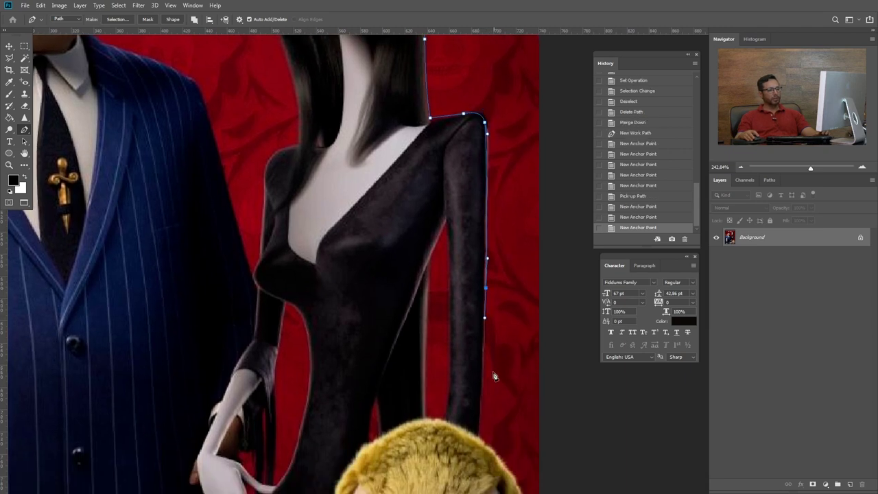
click(479, 440)
mouse_move(479, 440)
mouse_down()
mouse_move(443, 369)
mouse_move(484, 416)
mouse_up()
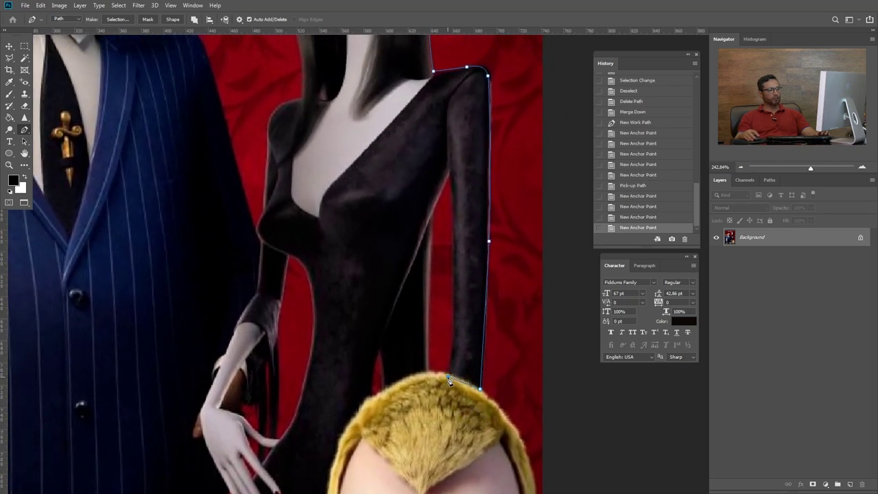
click(448, 377)
drag(454, 316, 453, 298)
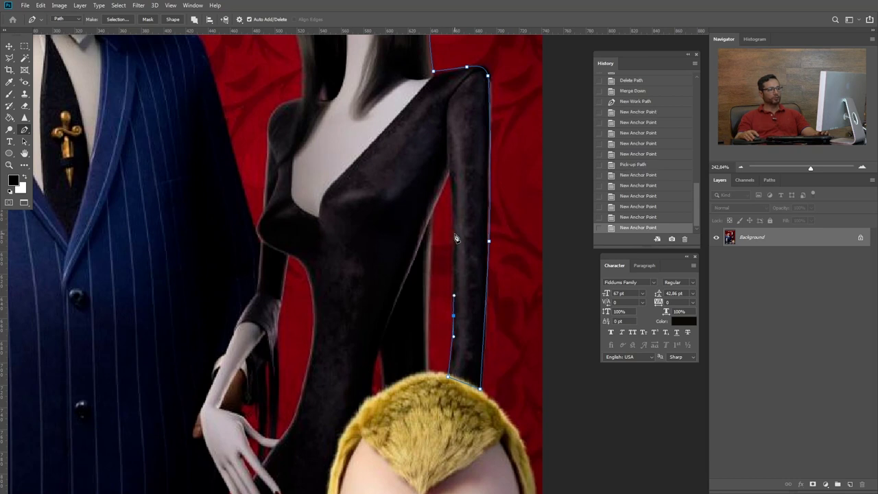
drag(467, 234, 454, 204)
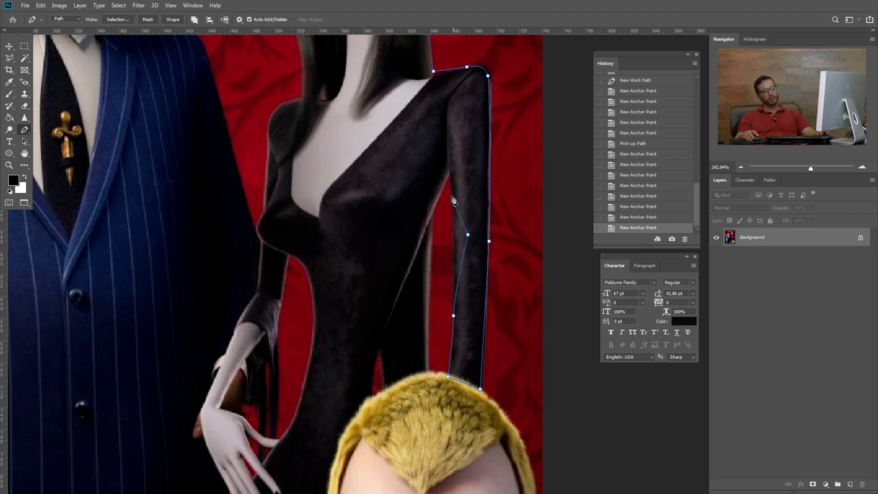
key(ctrl+z)
key(ctrl+z)
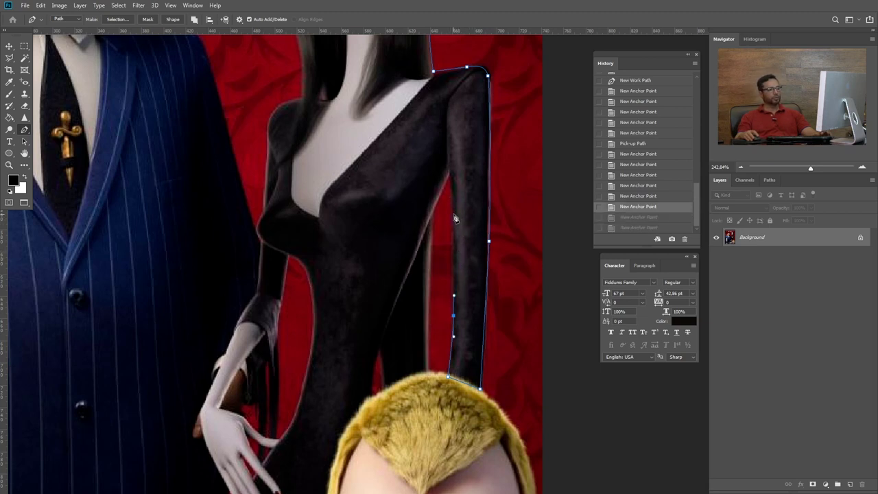
click(451, 179)
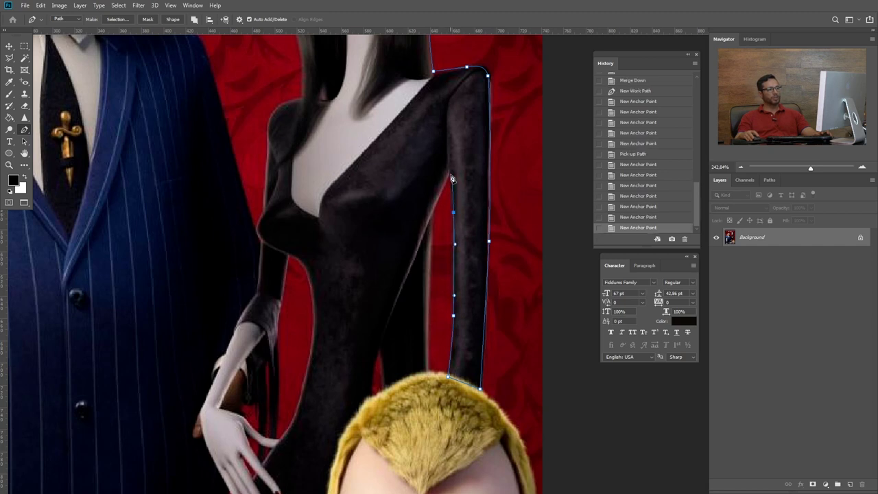
click(451, 173)
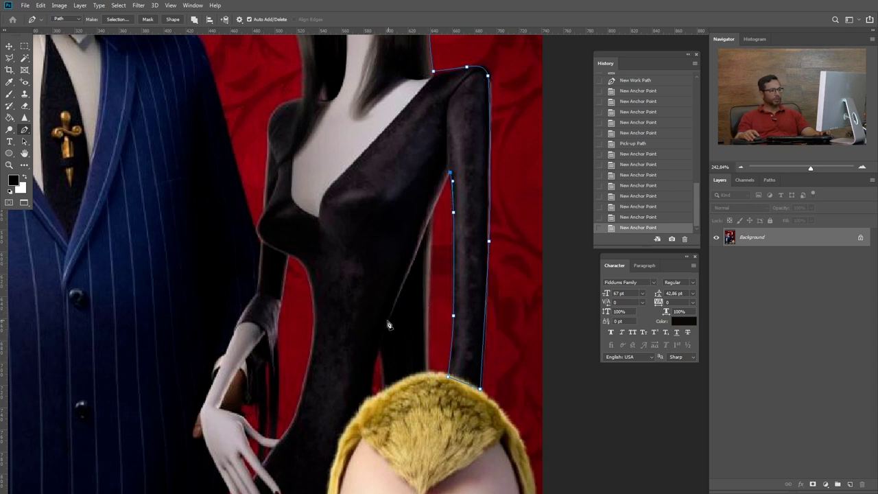
Continue the path down the dress edge past Pugsley's hair to the title lettering
drag(389, 326, 381, 345)
drag(381, 392, 405, 259)
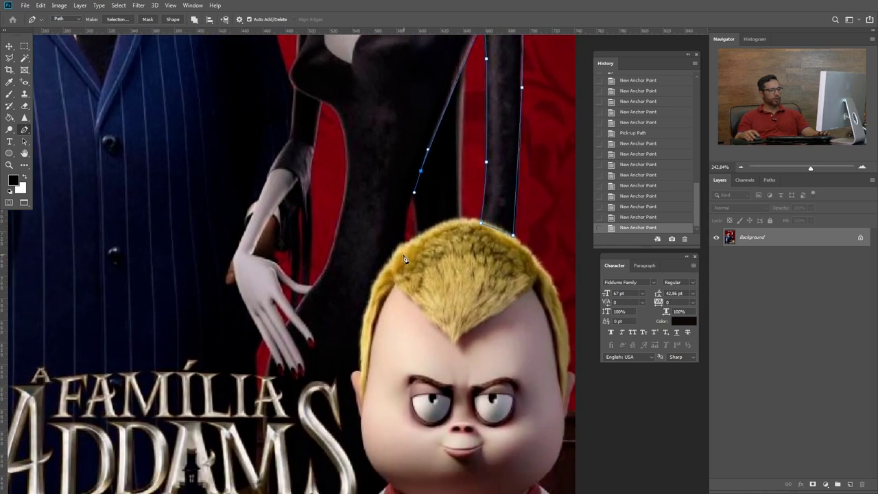
click(397, 287)
click(395, 313)
key(ctrl+z)
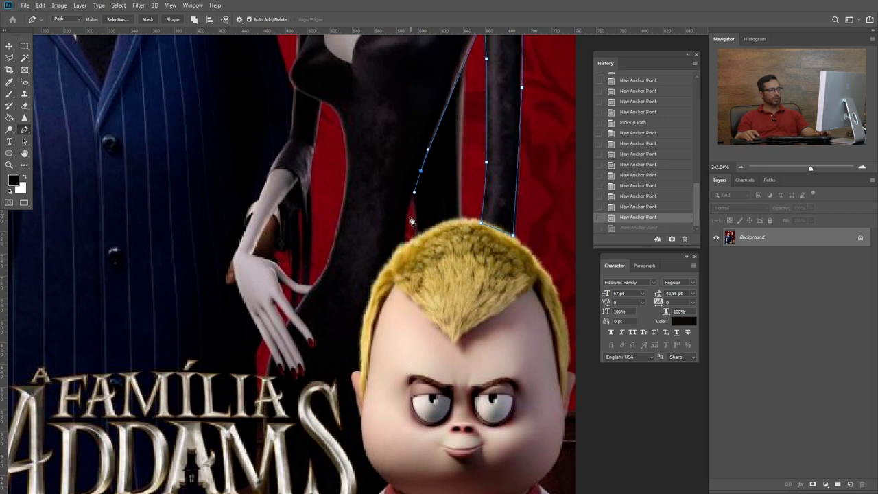
drag(404, 244, 408, 268)
drag(415, 321, 422, 345)
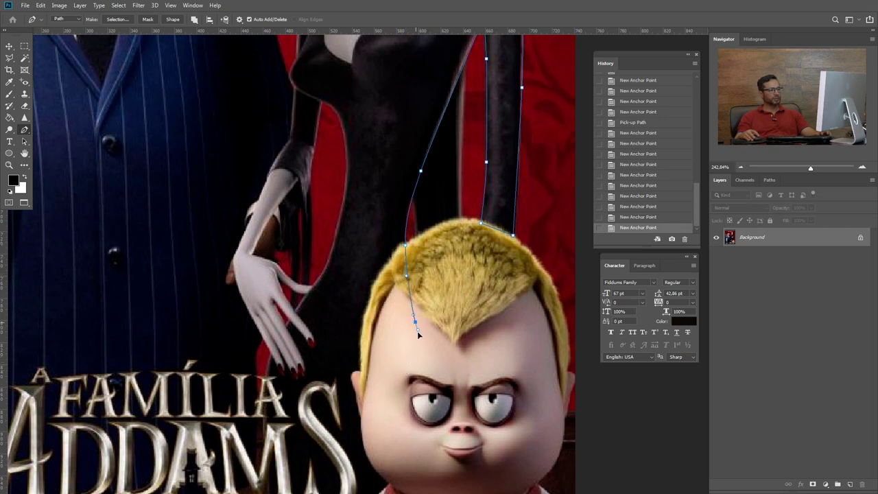
click(433, 403)
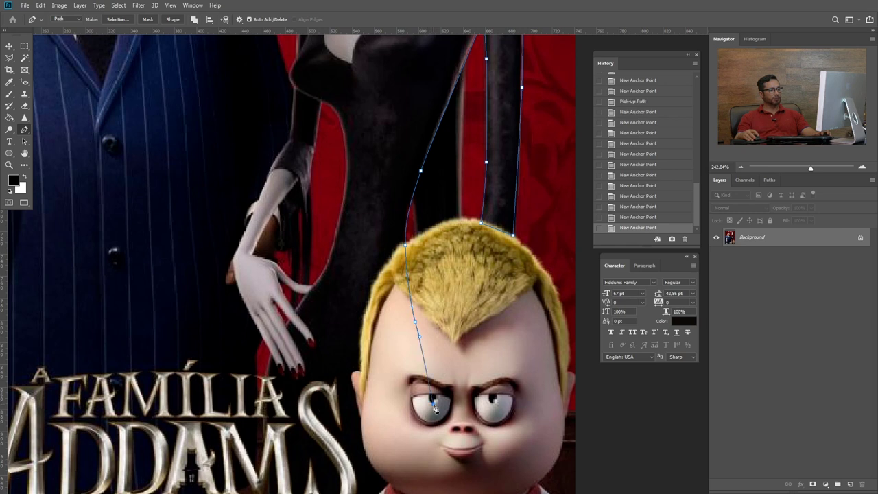
click(263, 382)
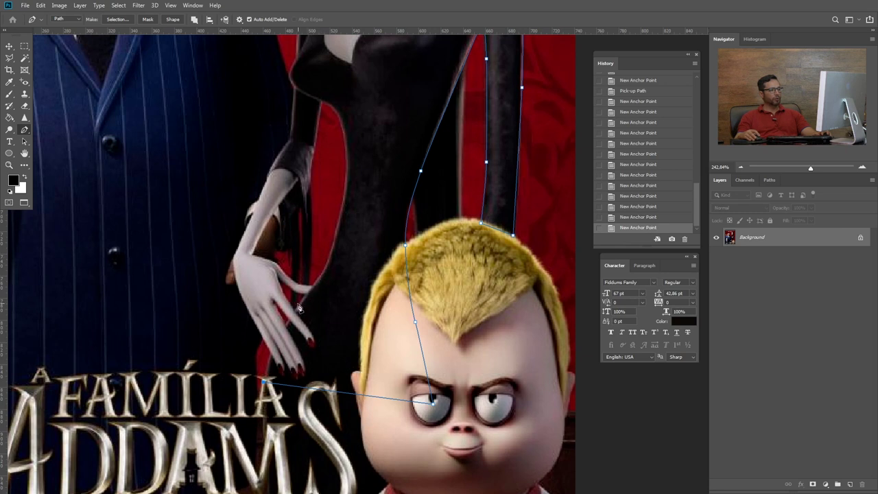
Run the path up around the hand and along the glove to the left arm
drag(299, 307, 310, 289)
drag(335, 247, 338, 232)
click(343, 203)
click(253, 207)
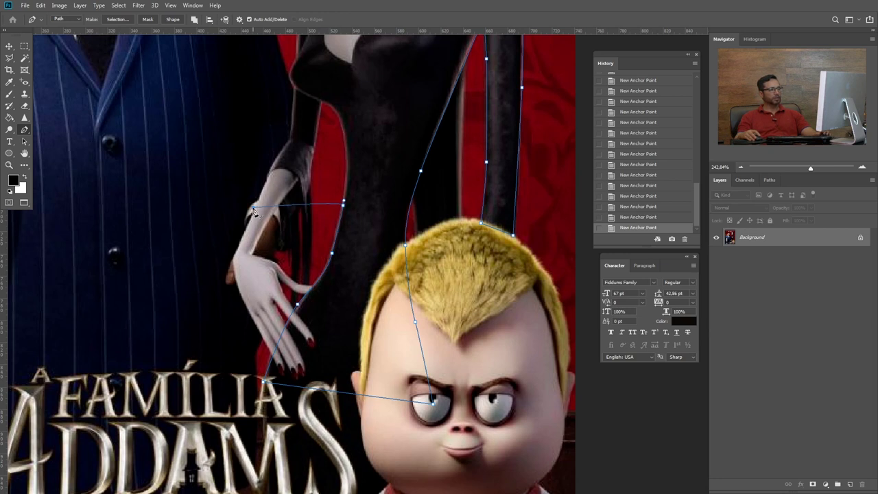
click(268, 175)
drag(291, 138, 303, 122)
Trace up the left hair edge and close the path at its starting anchor
scroll(310, 158, up, 5)
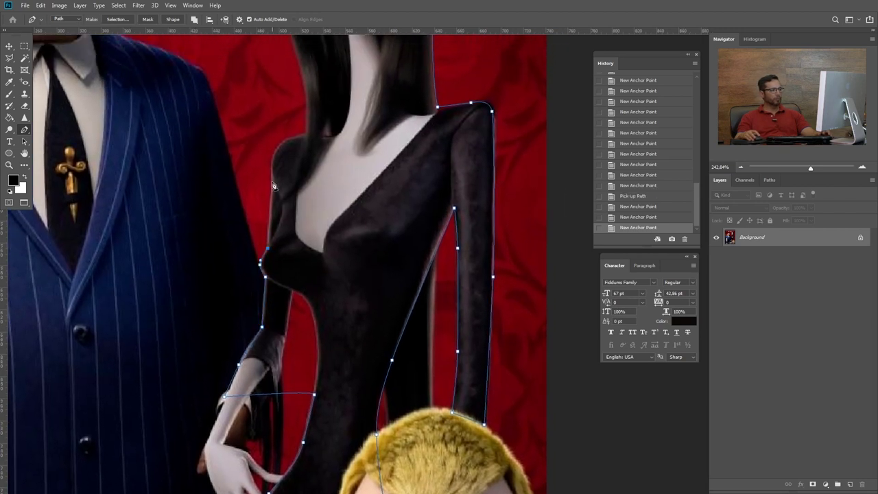
drag(282, 141, 306, 140)
click(306, 139)
scroll(306, 139, up, 4)
click(306, 131)
scroll(306, 130, up, 4)
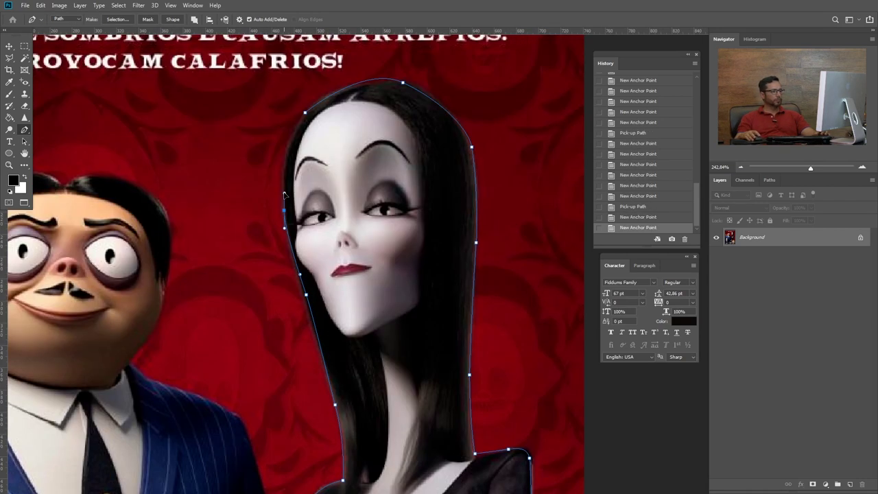
click(306, 116)
key(ctrl+z)
key(ctrl+z)
key(ctrl+z)
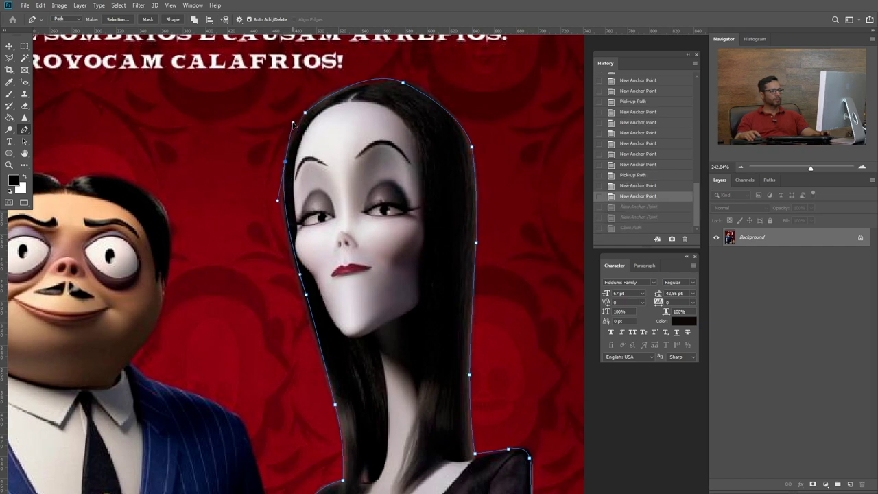
click(306, 113)
Zoom out, deselect the outline path, and set Path Operations to Subtract Front Shape
key(z)
key(ctrl+1)
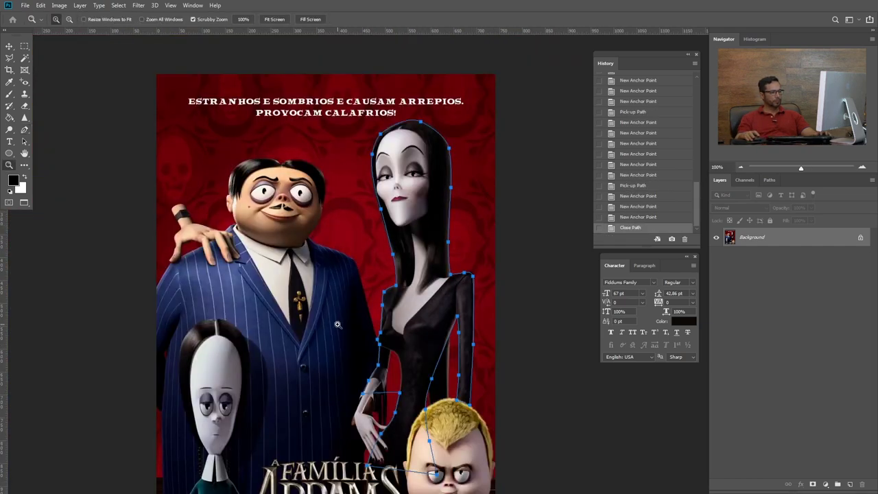
scroll(415, 322, down, 1)
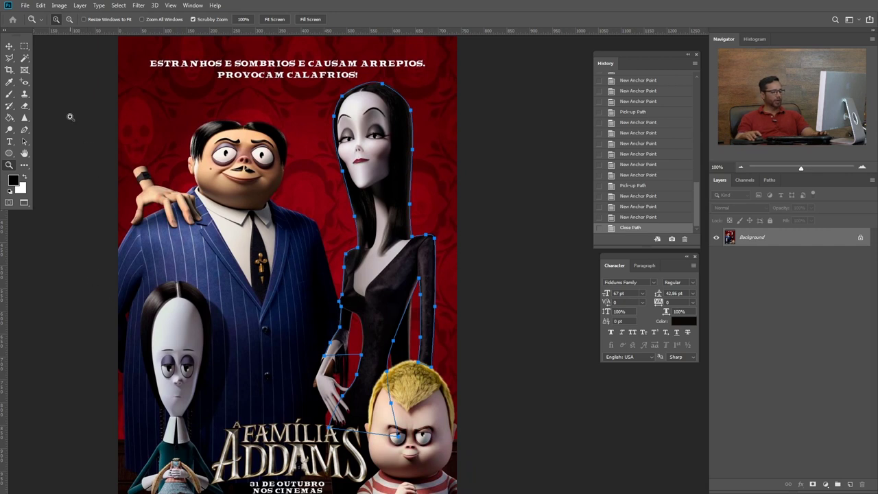
key(p)
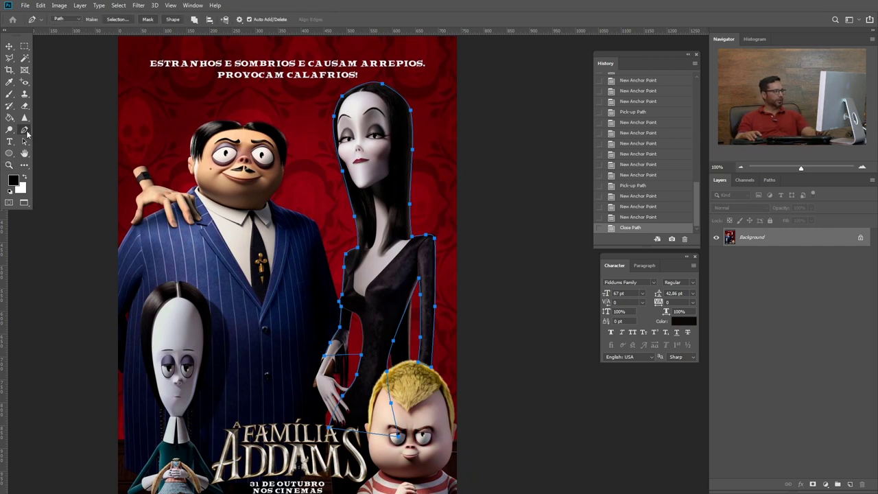
click(28, 134)
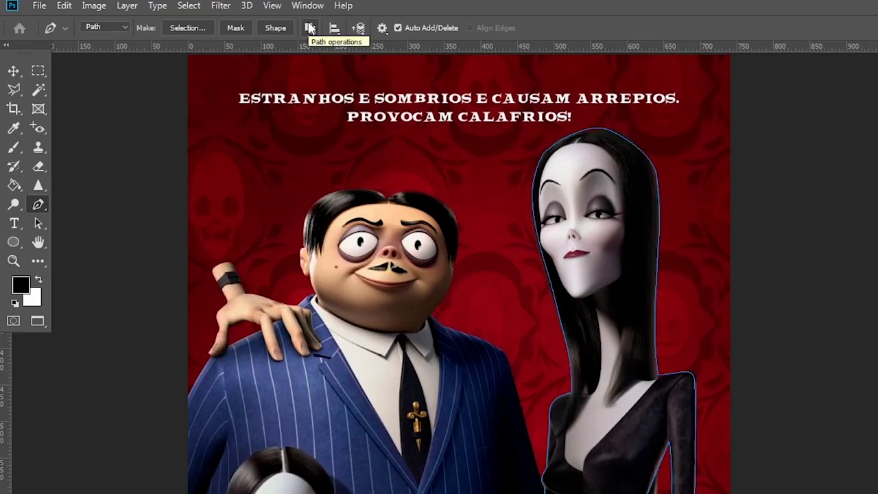
click(195, 19)
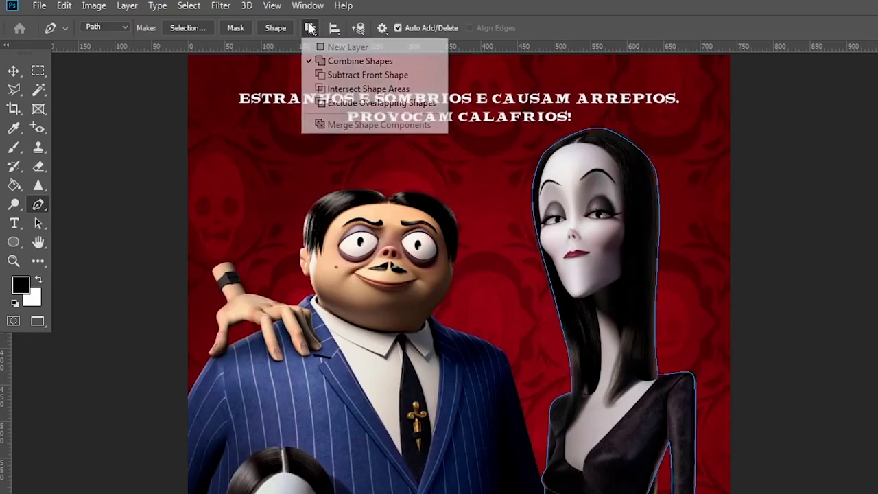
click(349, 75)
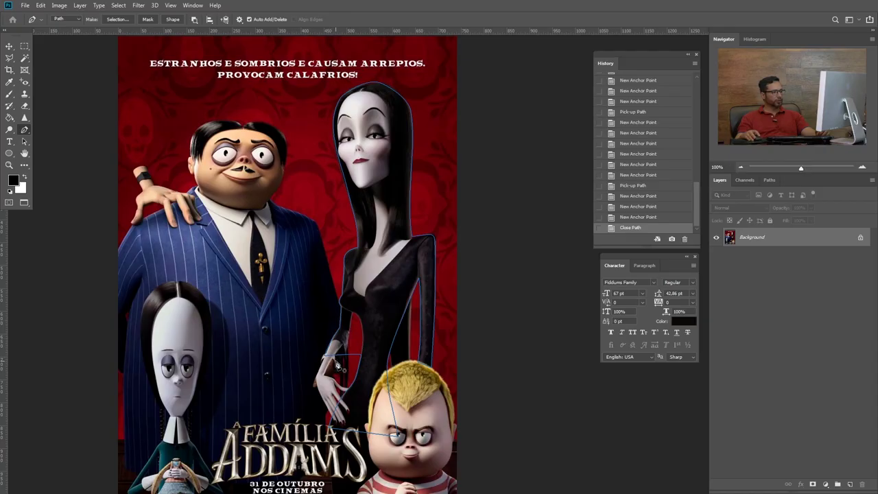
Draw a closed subpath around the gap between Morticia's arm and waist
click(336, 361)
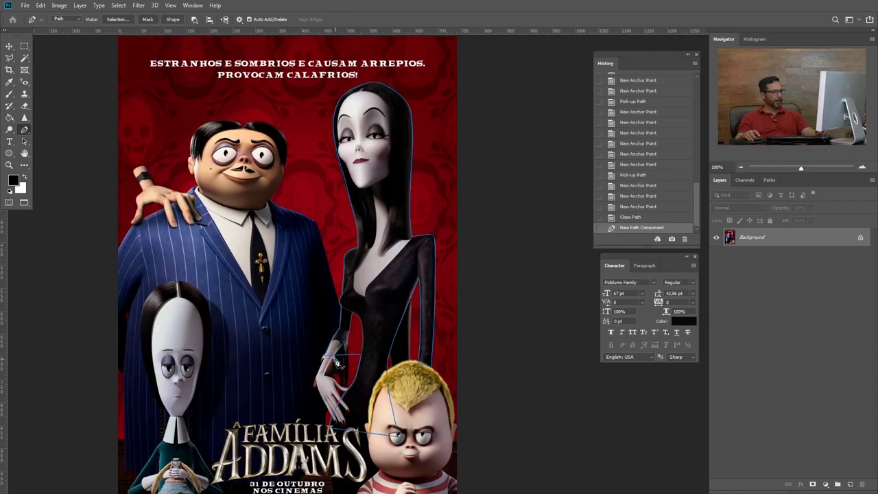
click(345, 351)
click(345, 352)
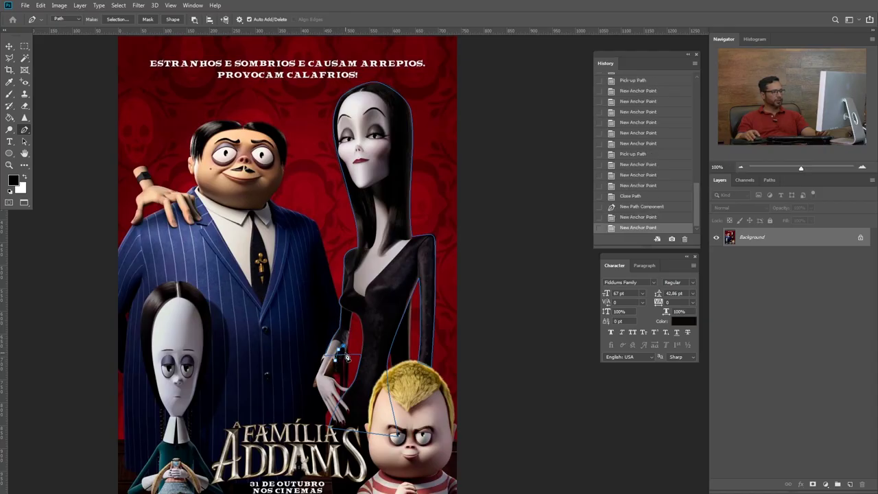
click(350, 358)
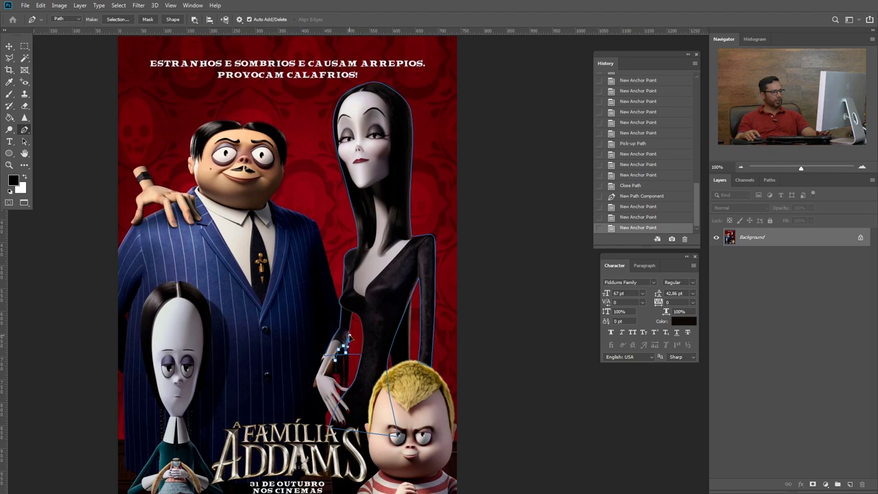
click(348, 337)
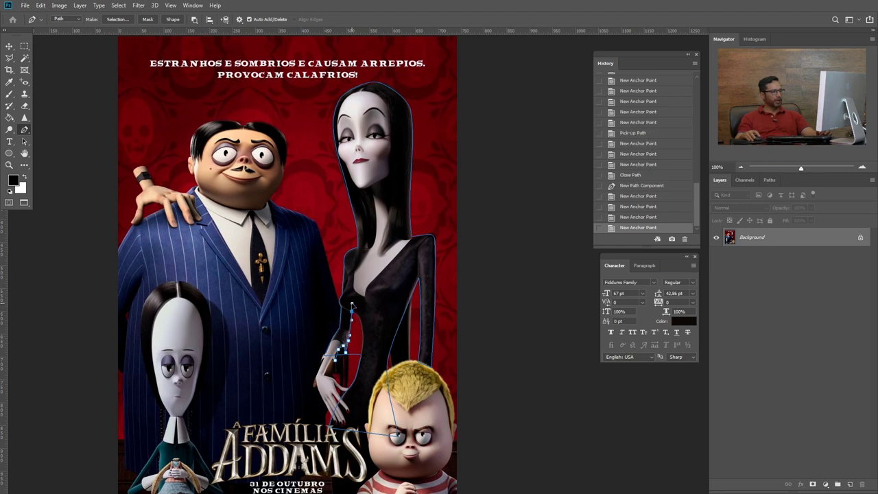
click(351, 304)
click(352, 314)
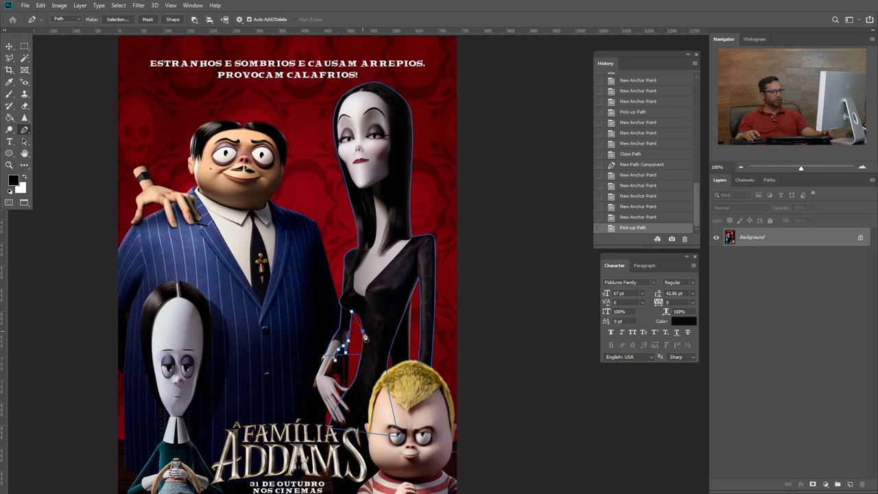
click(365, 353)
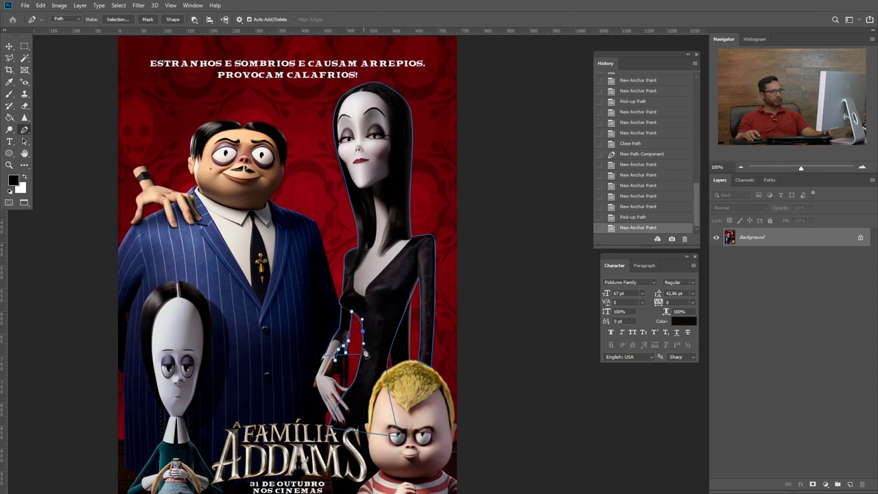
click(360, 360)
click(347, 369)
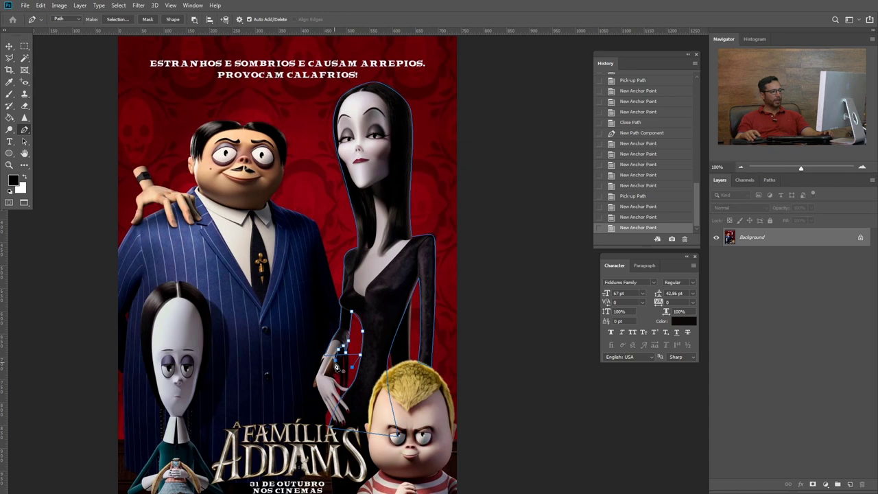
click(337, 364)
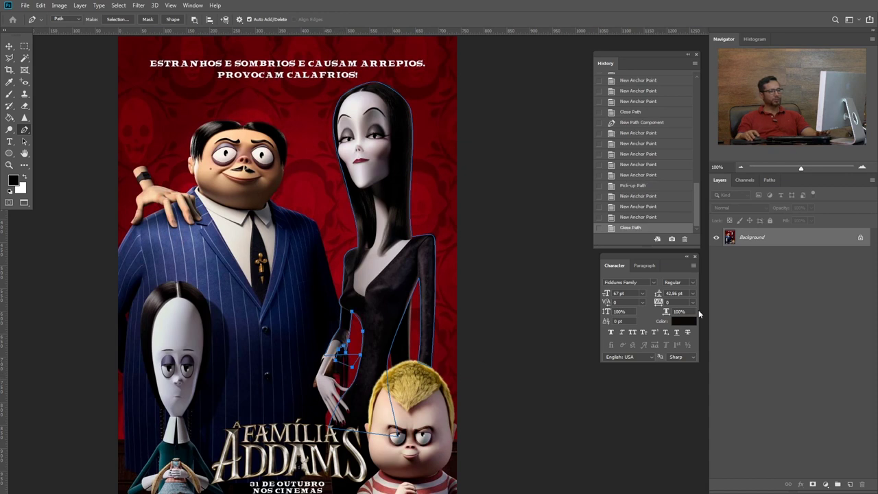
click(770, 181)
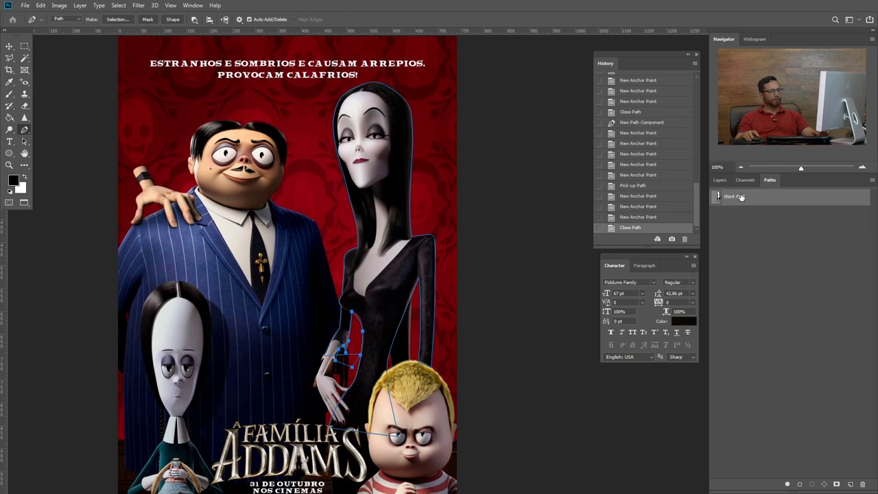
Test the Work Path as a selection, then combine it with Merge Shape Components
click(735, 210)
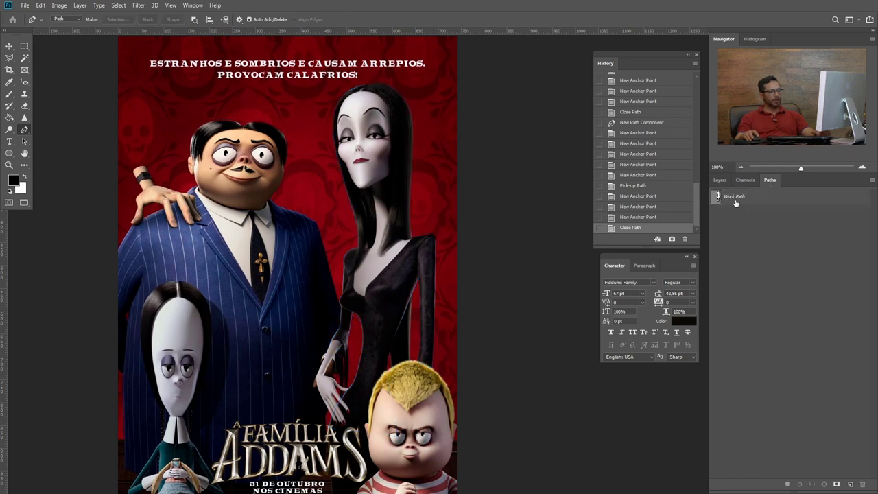
click(733, 197)
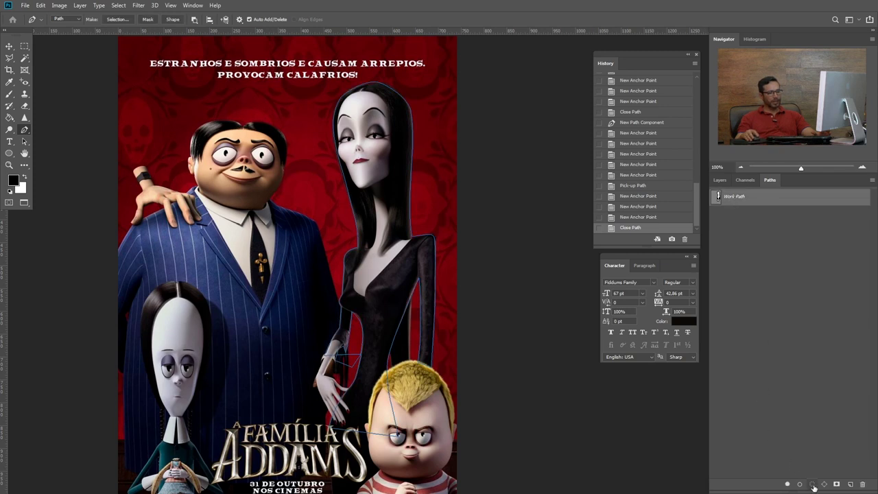
click(813, 485)
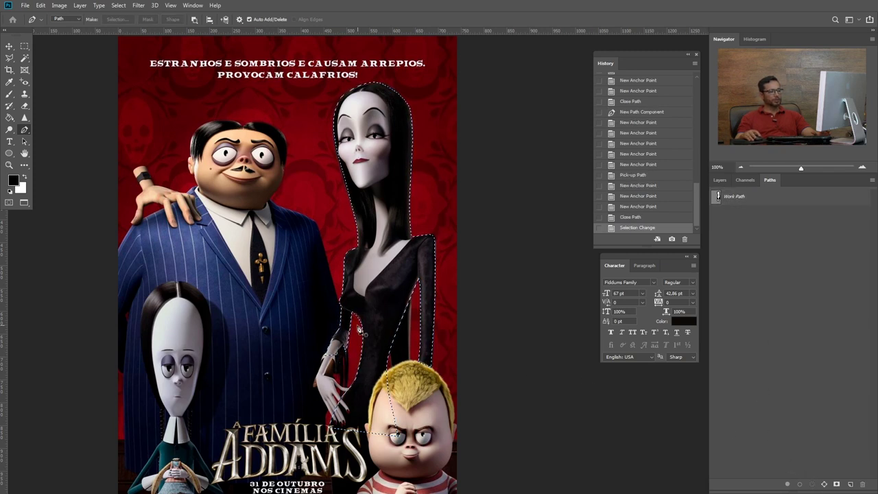
click(719, 198)
key(ctrl+d)
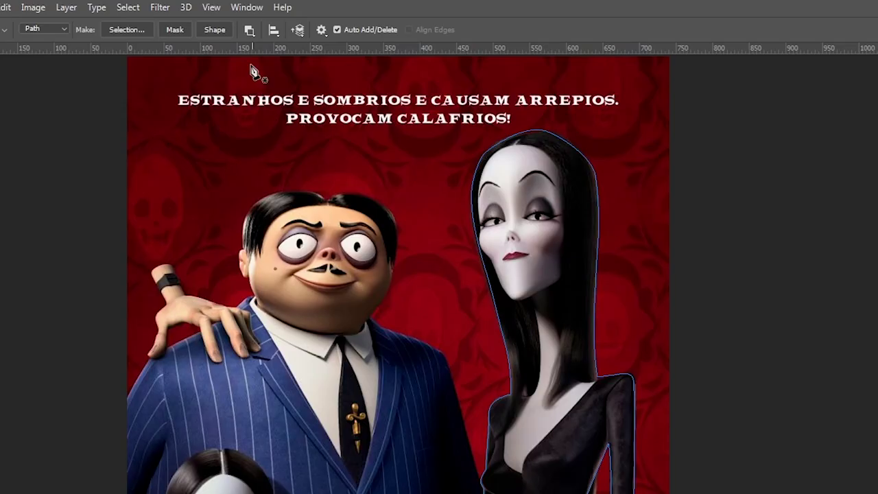
click(194, 19)
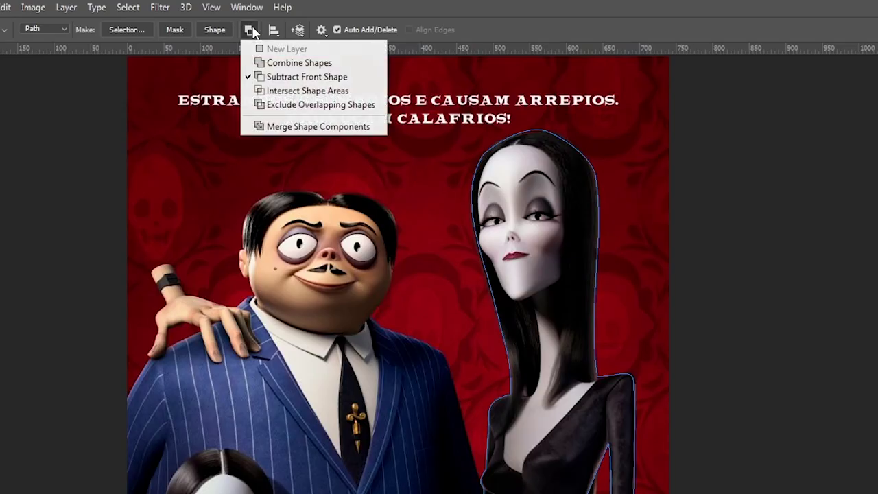
click(285, 127)
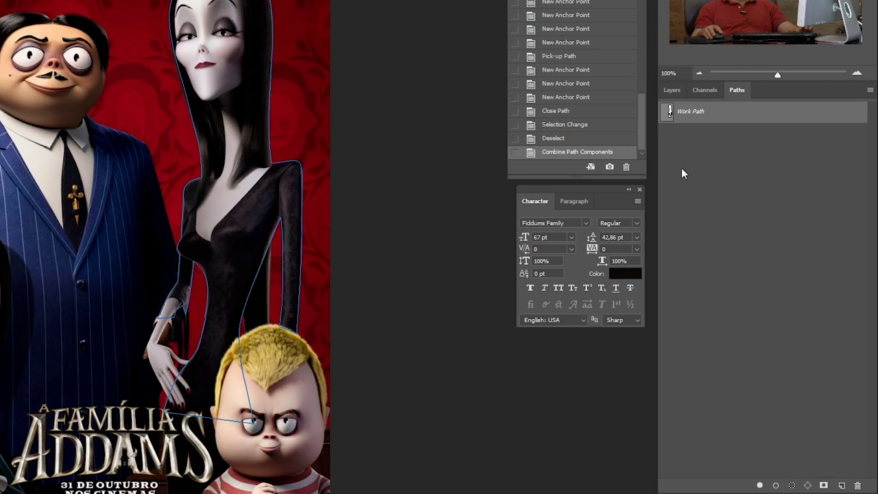
Load the path as a selection, paste Morticia into Layer 1, and hide the Background
ctrl+click(670, 112)
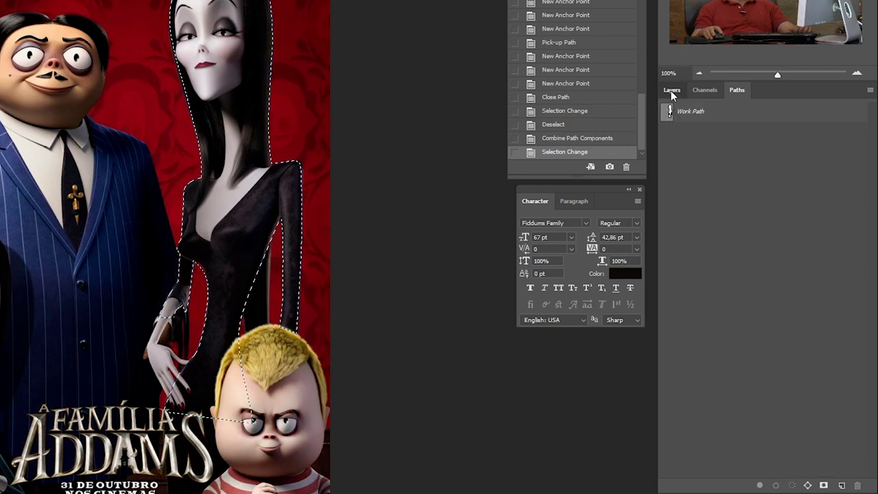
click(671, 90)
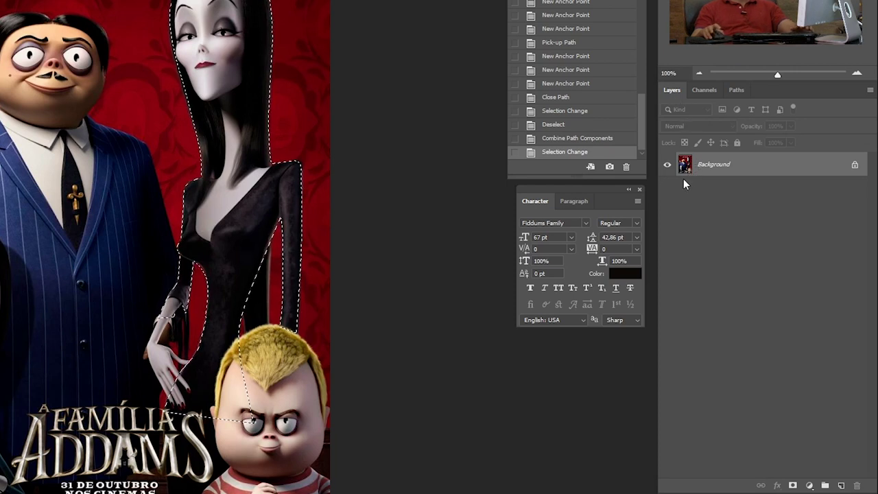
key(ctrl+j)
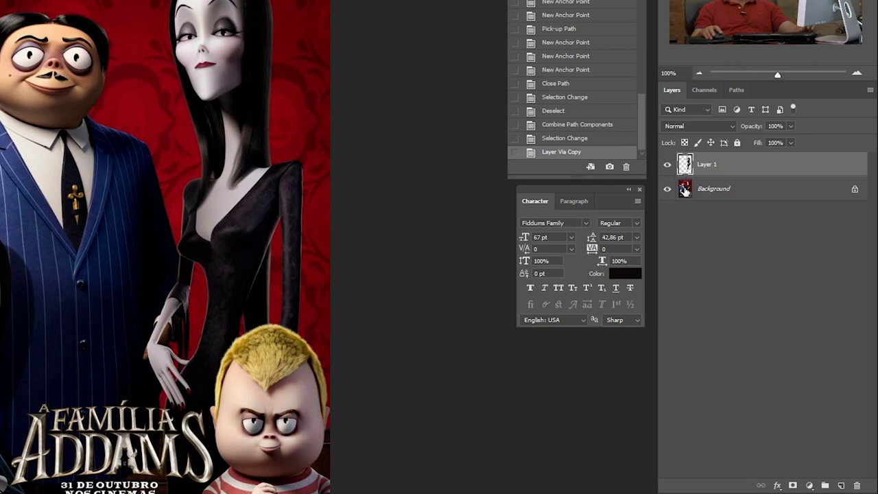
key(ctrl+z)
key(ctrl+c)
key(ctrl+v)
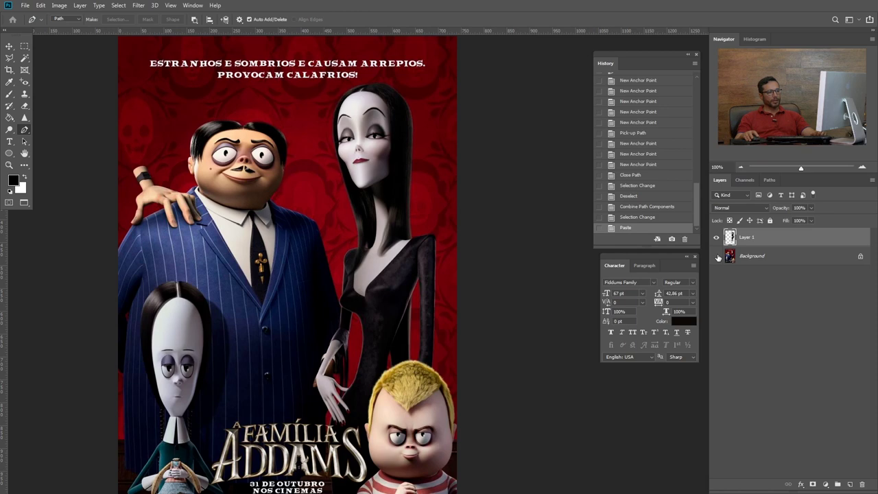
click(718, 256)
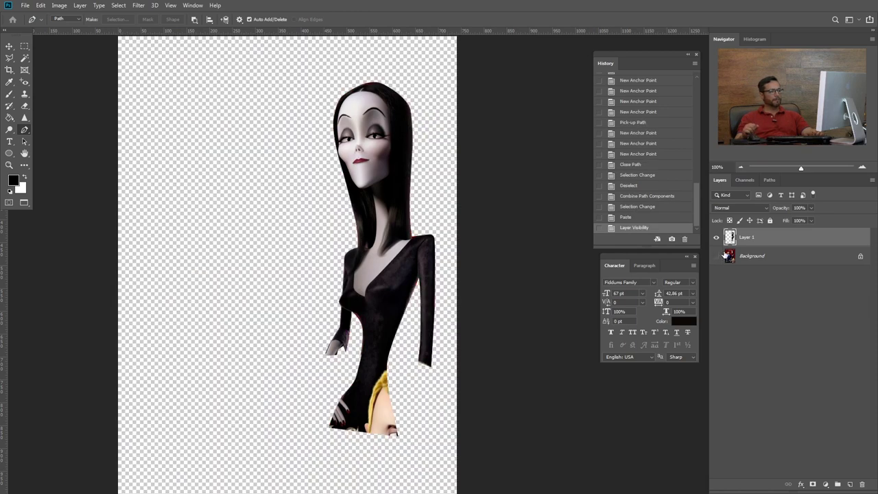
click(757, 261)
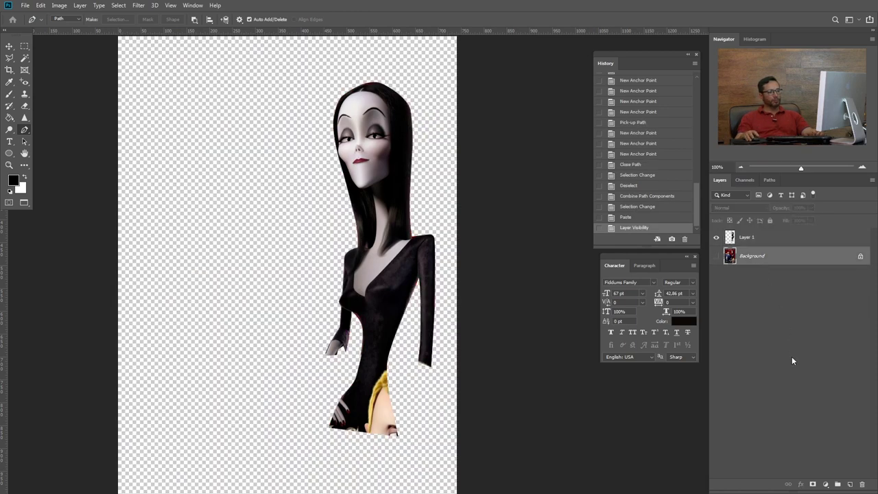
Add an empty layer above Background and set the foreground colour to bright lime green
click(851, 486)
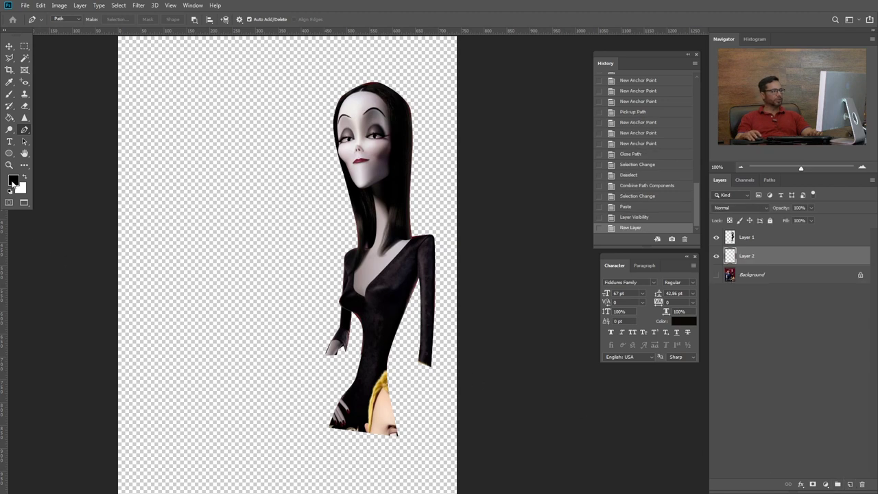
click(12, 183)
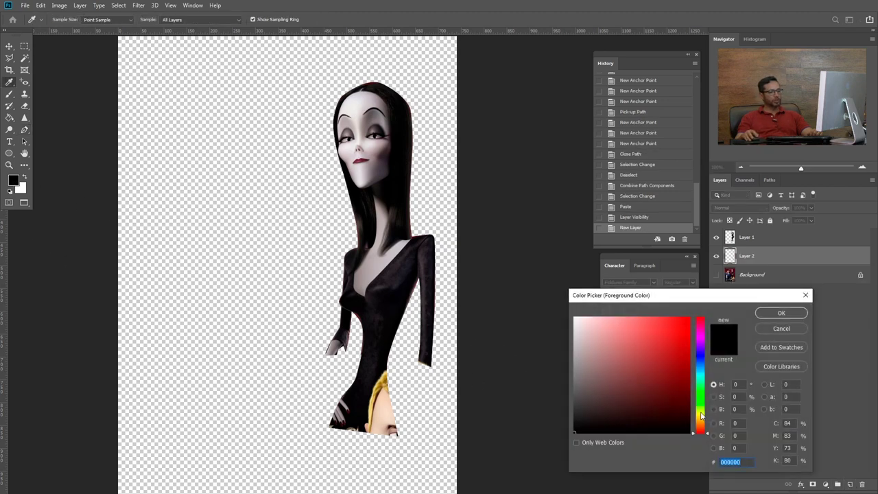
drag(702, 416, 701, 411)
drag(665, 339, 691, 331)
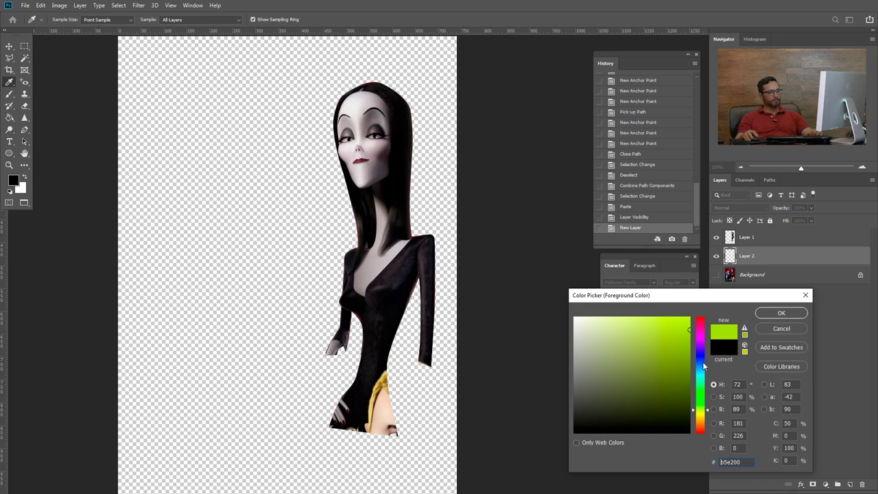
click(782, 313)
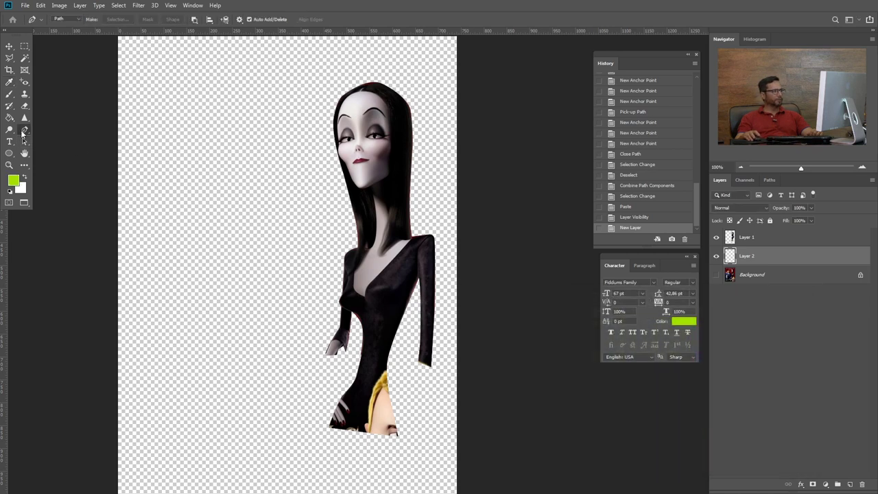
Fill the new layer with lime green using the Paint Bucket, then zoom in on her face
click(22, 134)
click(27, 130)
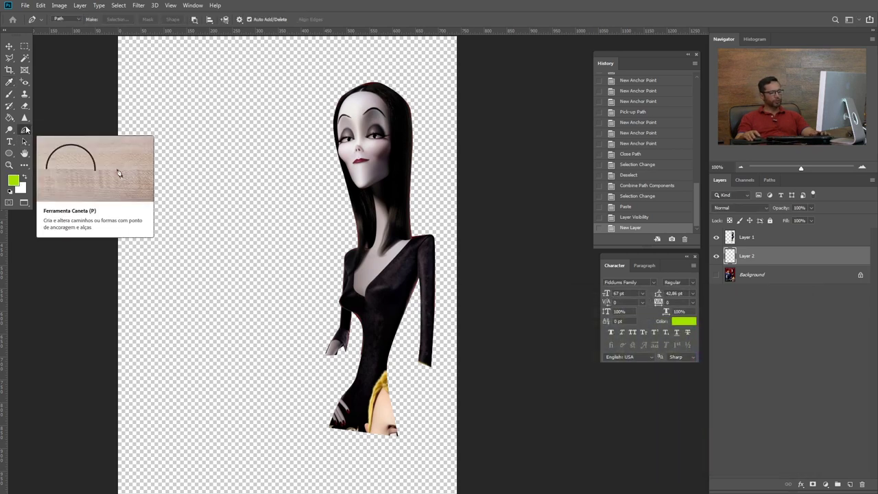
click(9, 117)
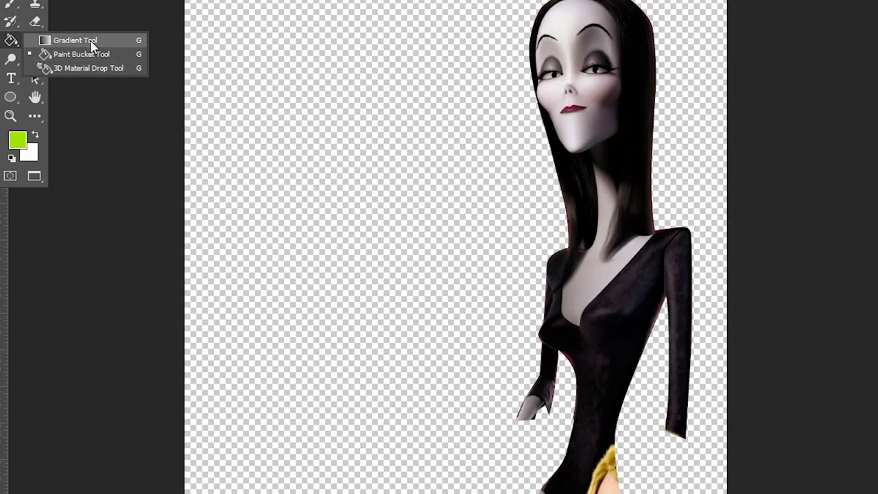
click(13, 44)
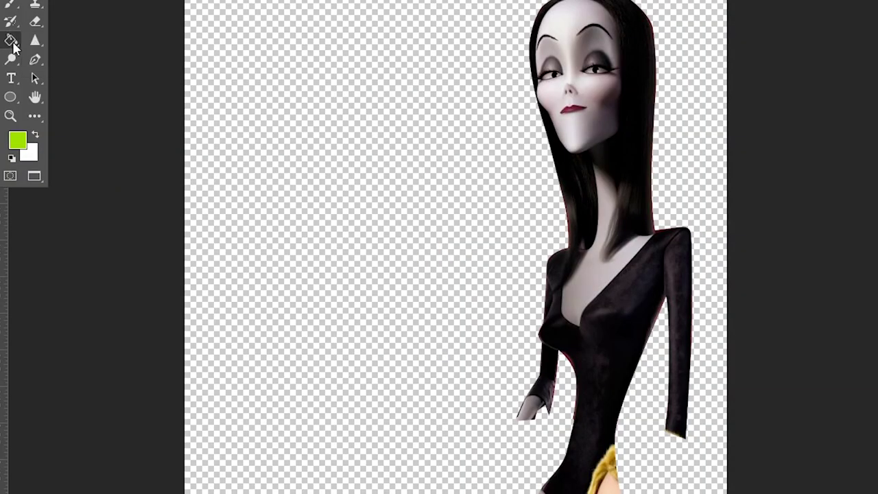
right_click(13, 43)
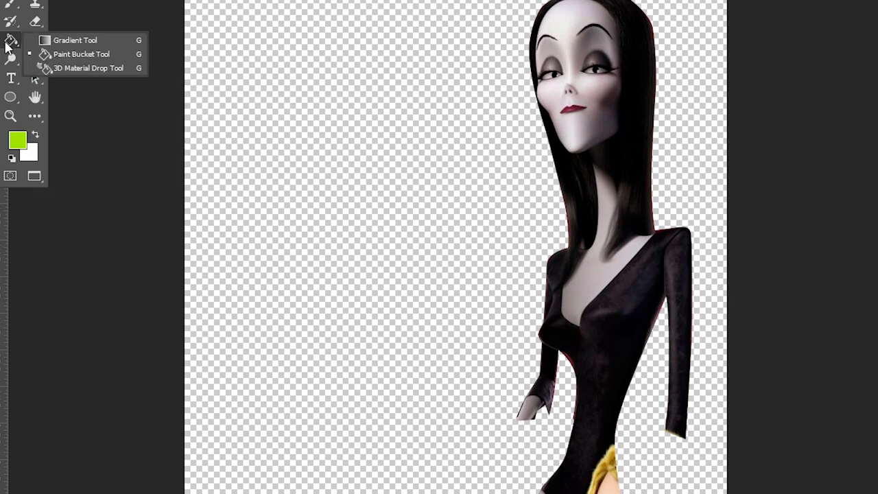
click(71, 55)
click(204, 193)
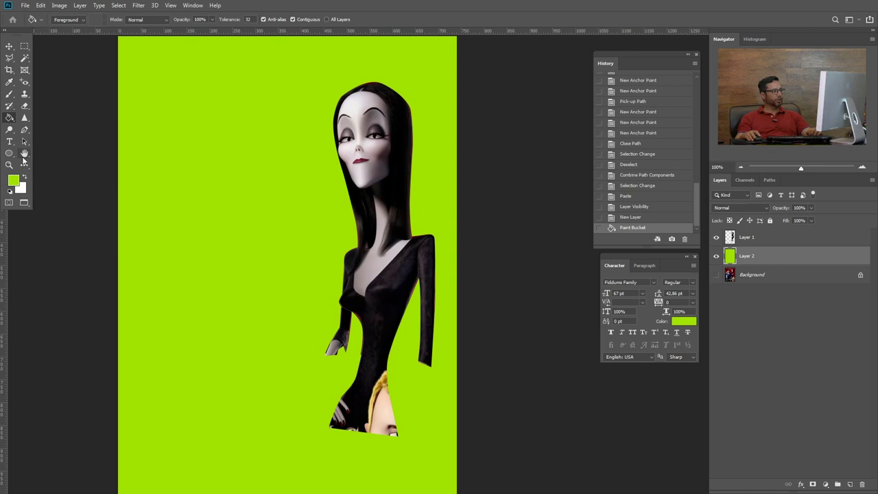
click(9, 165)
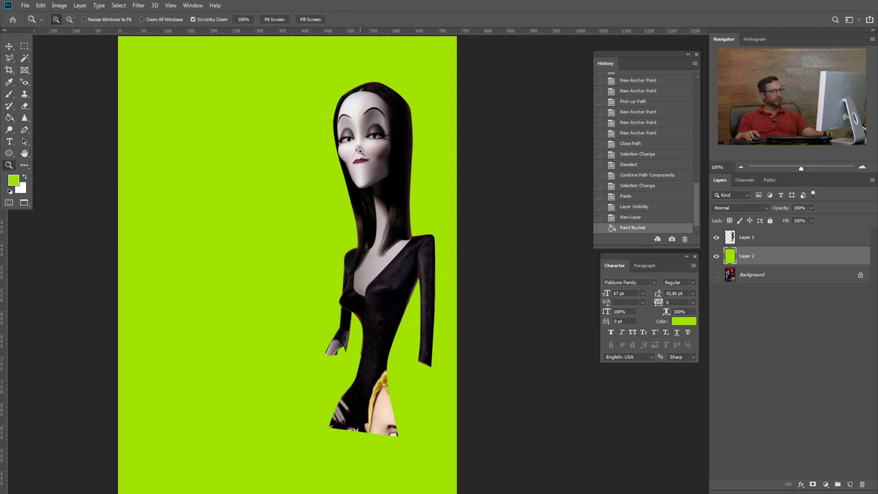
drag(360, 151, 296, 313)
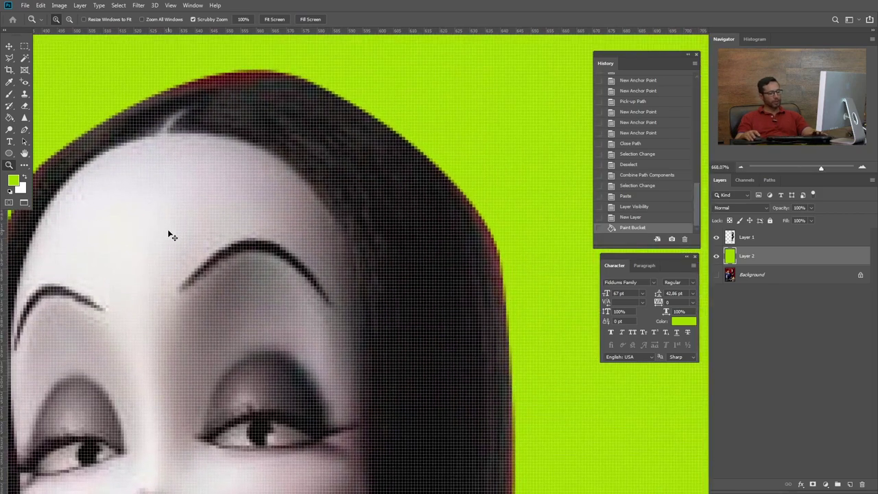
scroll(435, 235, down, 3)
scroll(427, 186, down, 3)
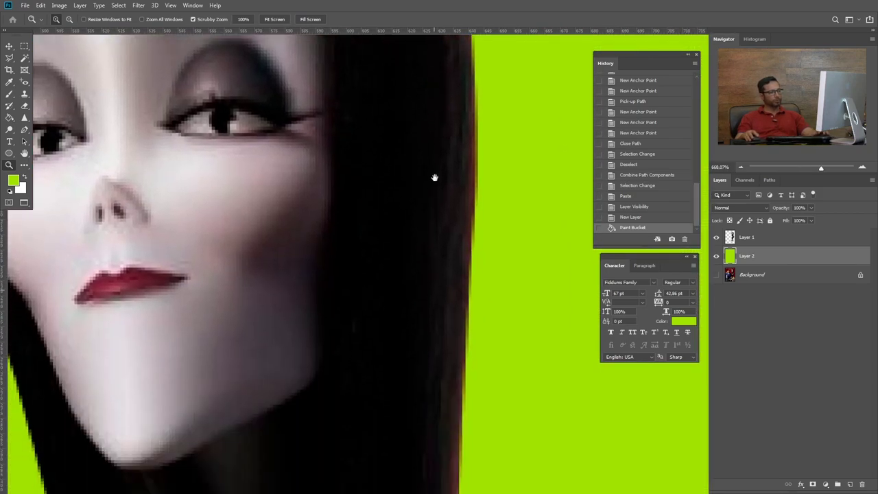
scroll(437, 274, down, 5)
scroll(439, 290, down, 5)
scroll(377, 309, right, 3)
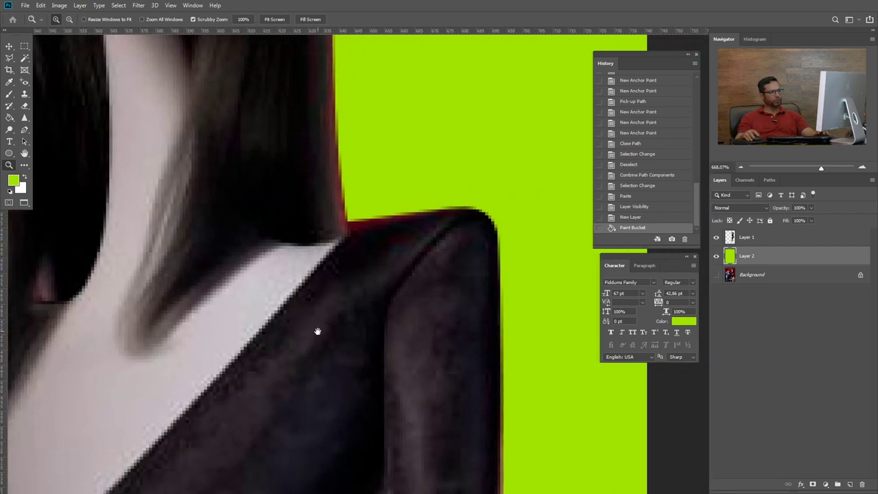
scroll(317, 331, down, 5)
scroll(296, 185, down, 5)
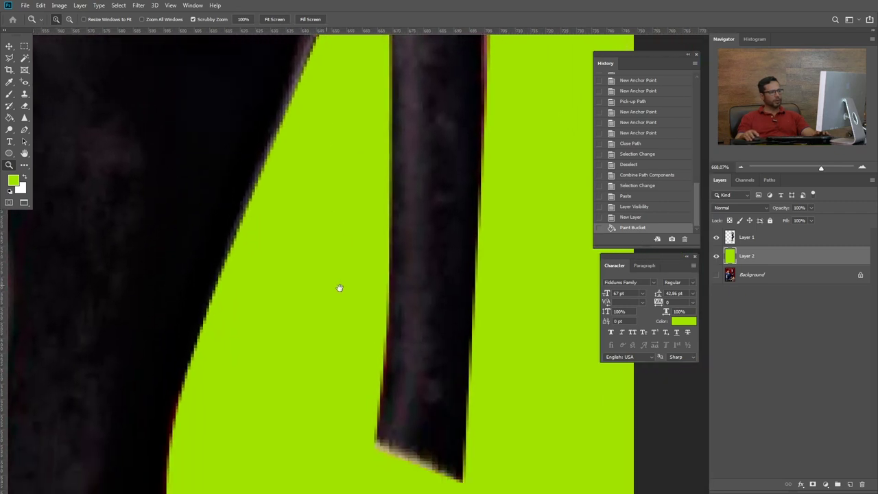
scroll(315, 267, down, 3)
scroll(294, 274, down, 3)
scroll(329, 302, left, 3)
scroll(350, 308, up, 2)
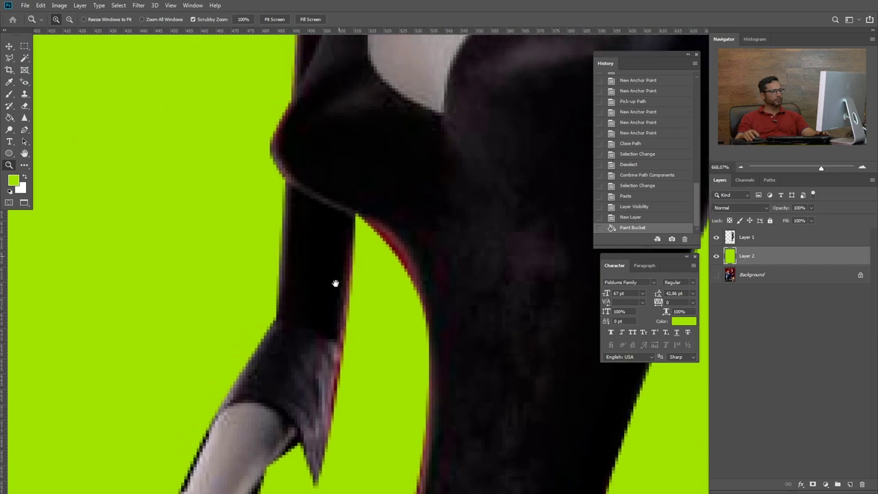
scroll(329, 274, up, 2)
scroll(309, 288, up, 2)
scroll(286, 309, right, 2)
scroll(282, 226, up, 2)
scroll(279, 274, up, 2)
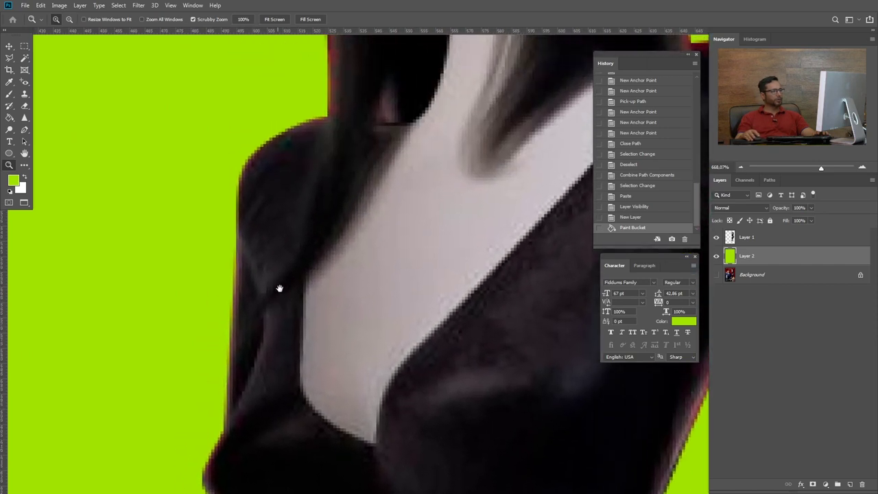
scroll(279, 288, up, 1)
scroll(261, 299, right, 2)
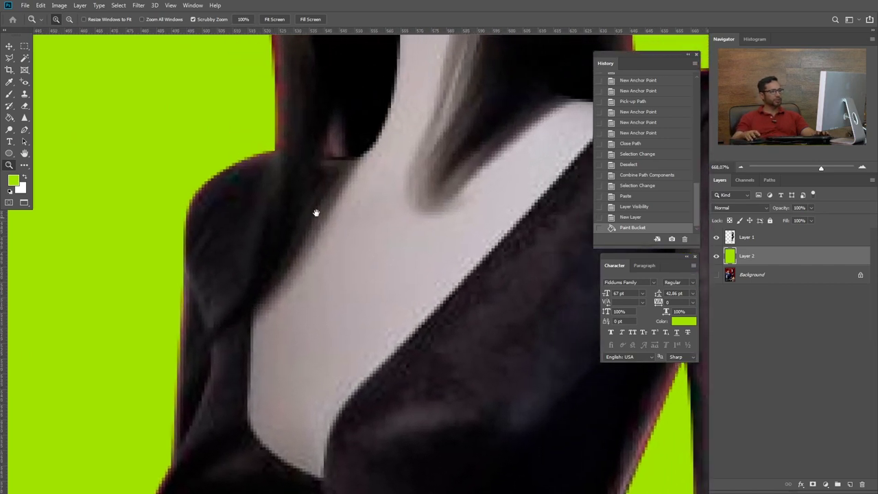
scroll(322, 240, up, 2)
scroll(323, 302, up, 2)
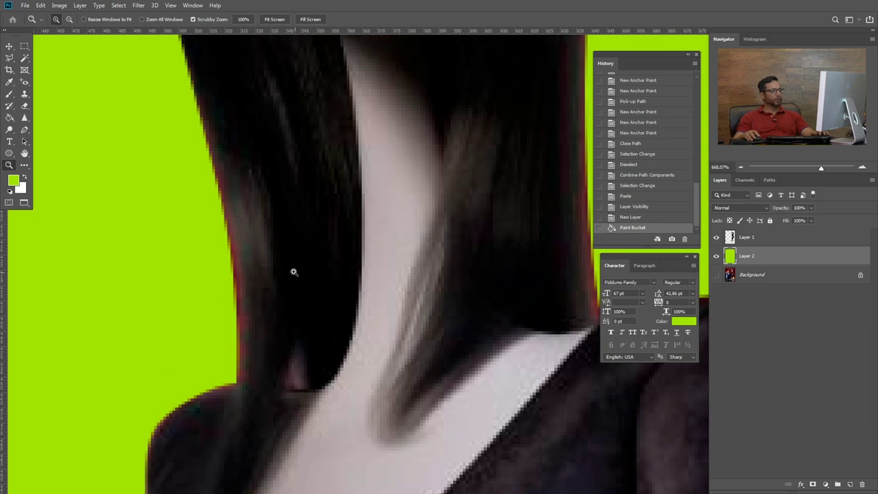
On Layer 1, draw a closed Pen path around the strip along Morticia's left hair edge
click(731, 239)
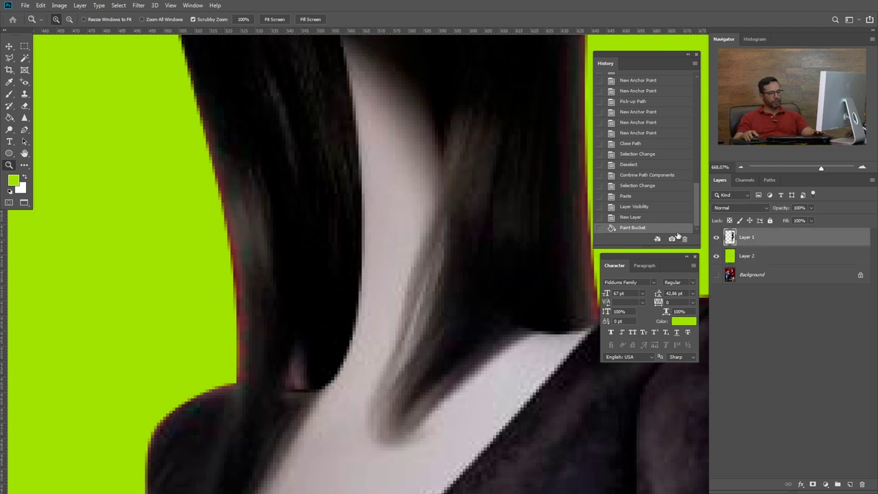
key(p)
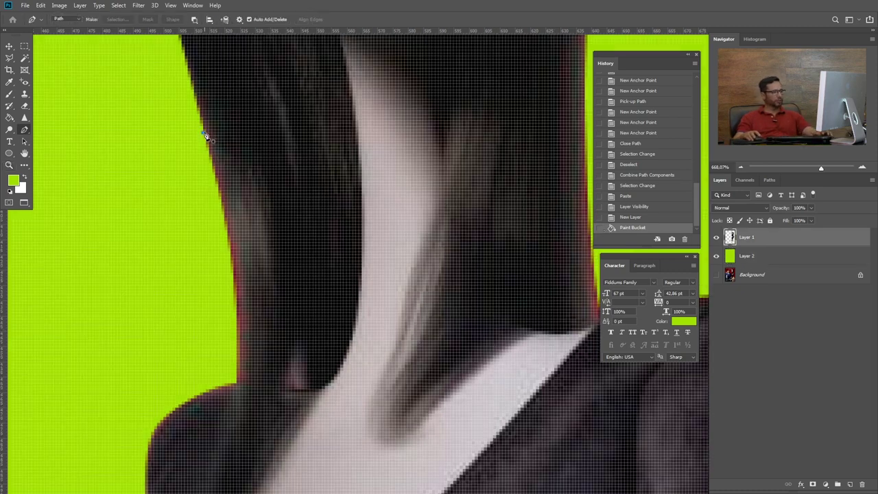
click(204, 134)
click(234, 369)
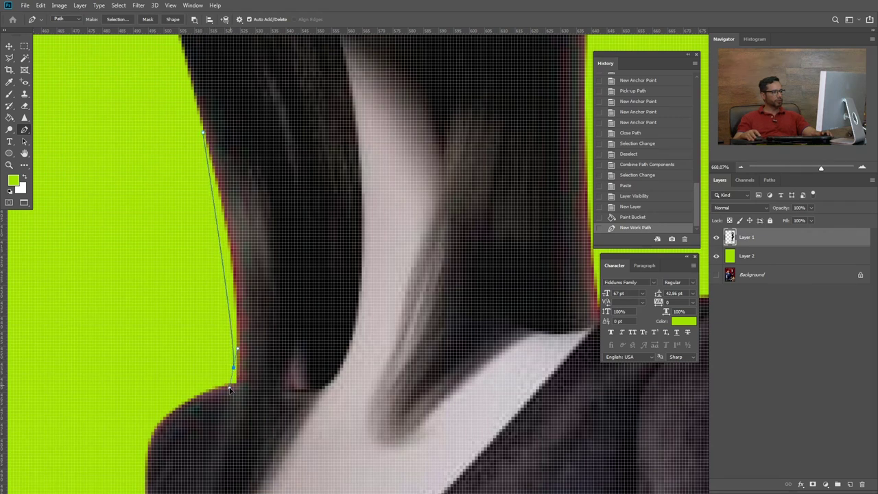
click(237, 400)
click(261, 380)
click(244, 224)
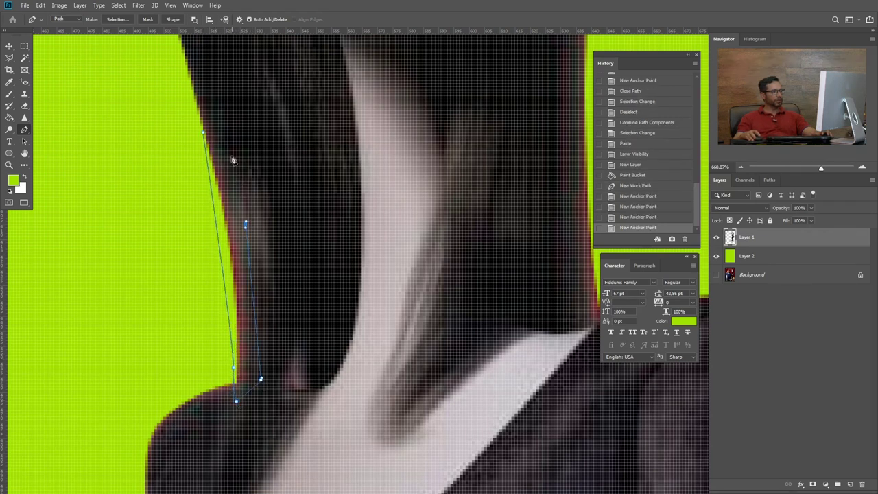
click(223, 139)
click(205, 95)
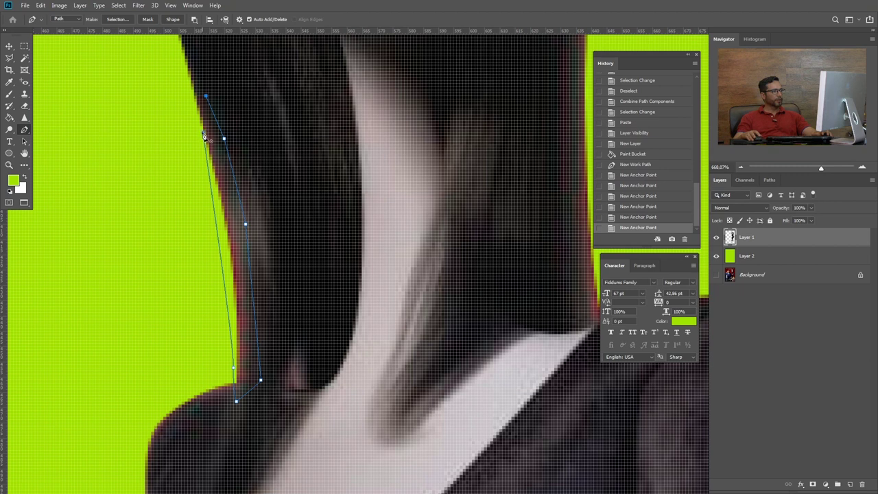
click(204, 134)
Add a new layer above Layer 2 and fill the path's selection with white, then deselect
click(764, 258)
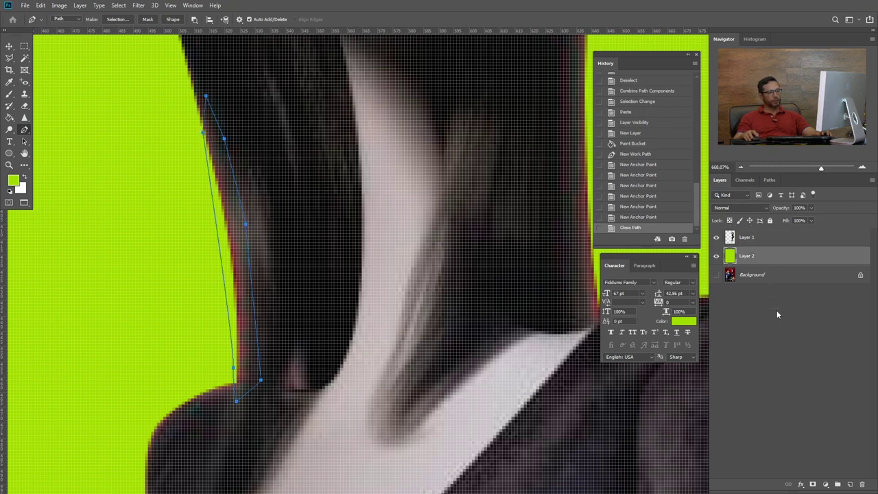
click(851, 485)
key(x)
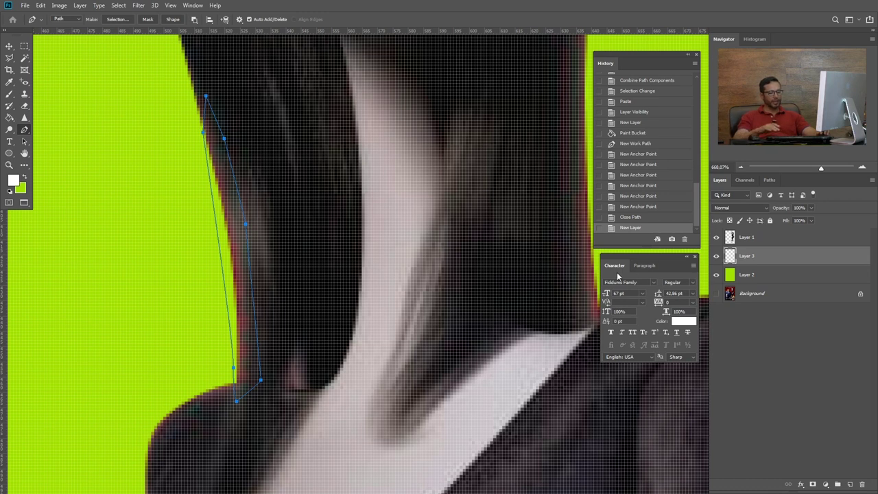
key(ctrl+Return)
key(alt+BackSpace)
key(ctrl+z)
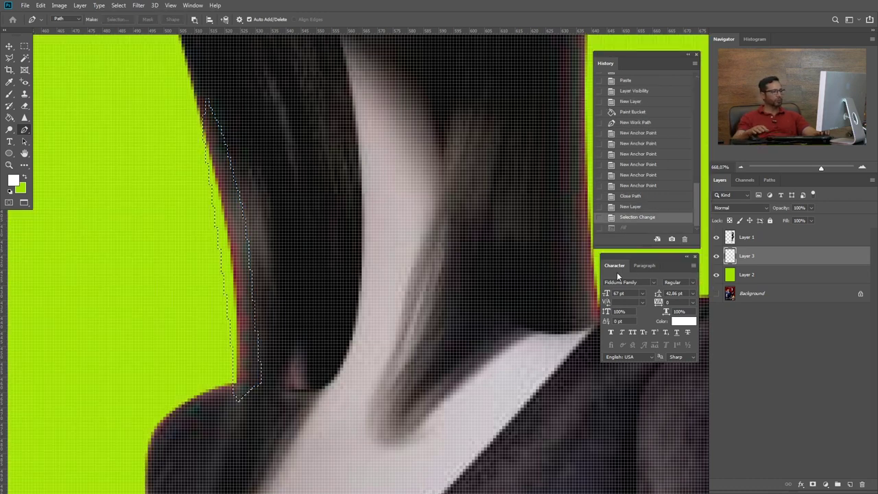
key(ctrl+shift+i)
key(alt+BackSpace)
key(ctrl+d)
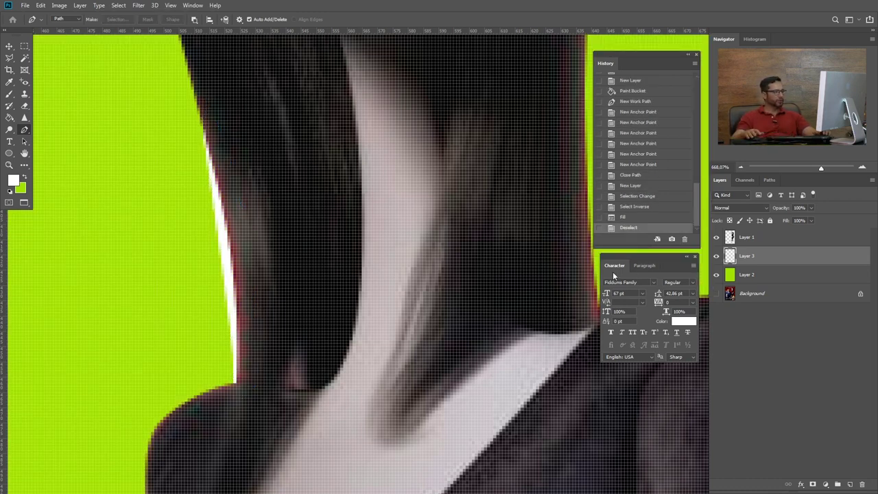
Compare with layers hidden, merge the white patch Layer 3 into Layer 1, and show the green layer
click(717, 275)
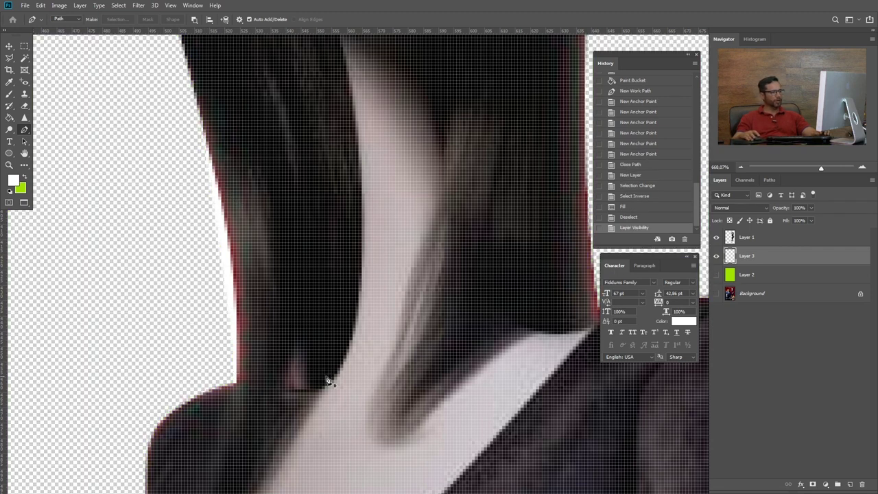
click(716, 256)
click(716, 256)
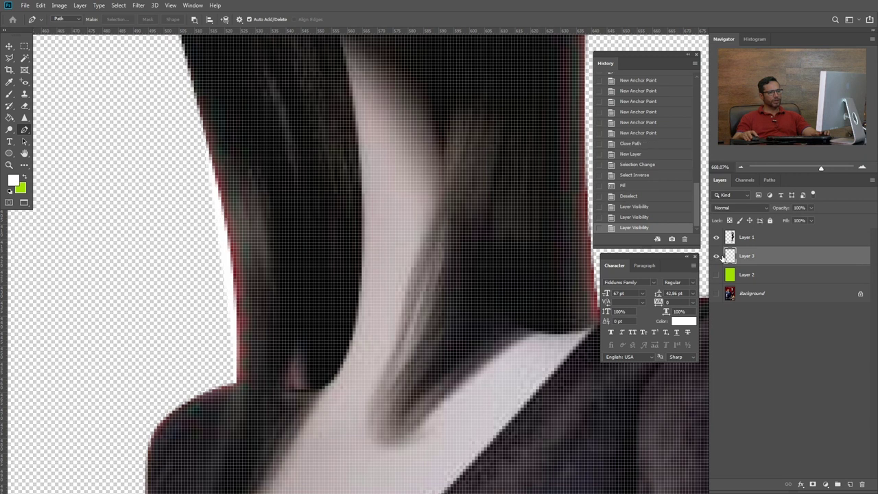
shift+click(748, 238)
key(ctrl+e)
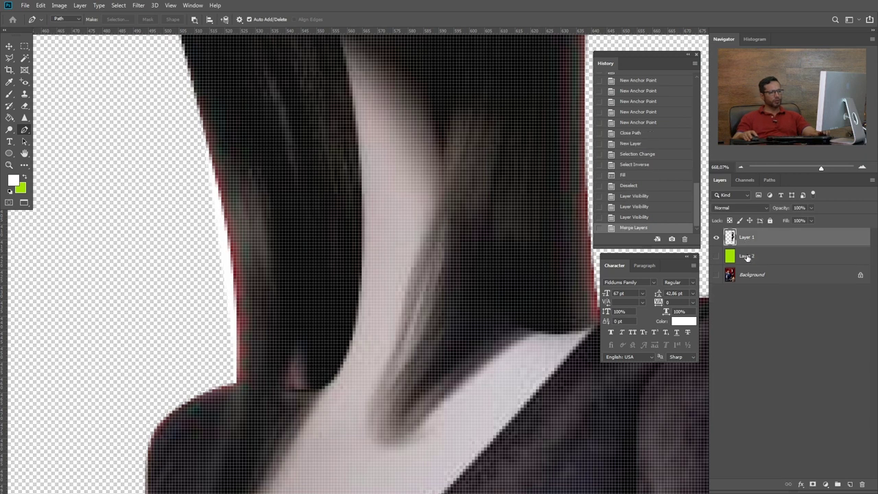
key(ctrl+z)
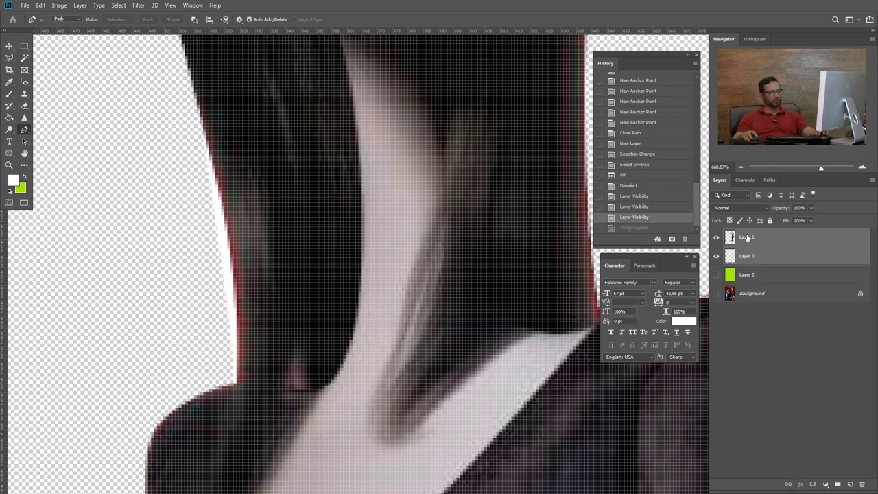
key(ctrl+e)
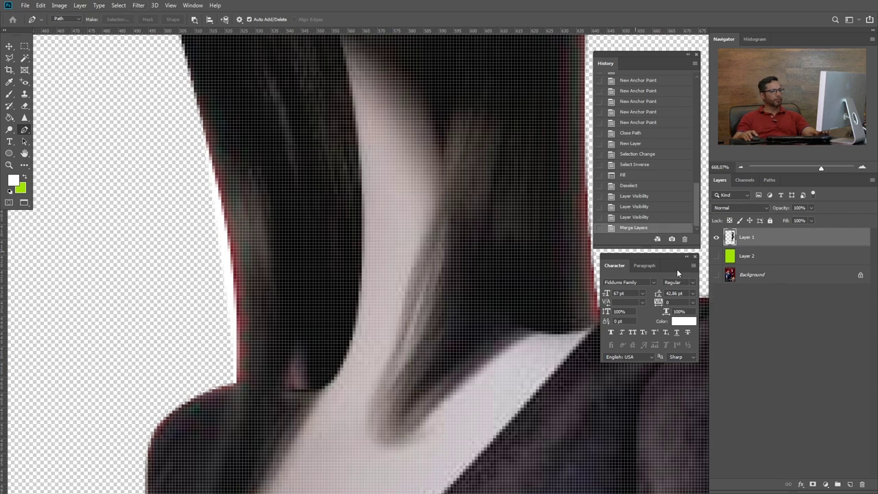
click(717, 256)
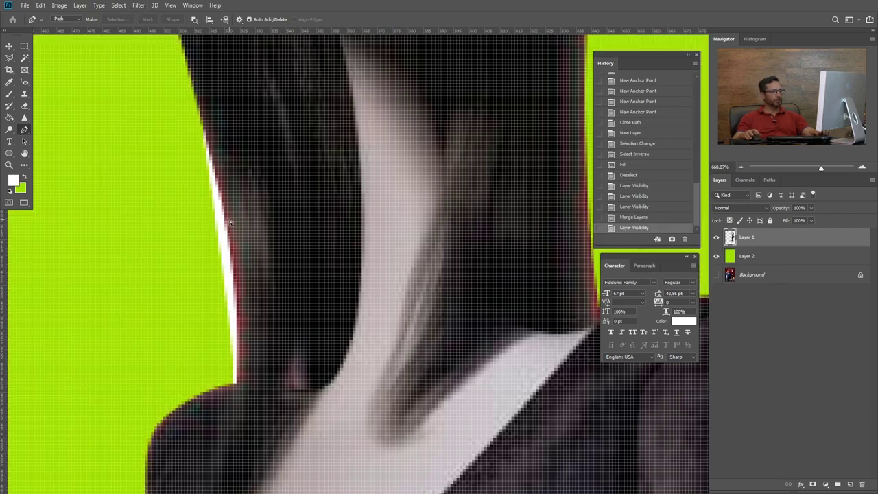
Zoom in on the hair edge and lock Layer 1's transparent pixels
scroll(212, 210, down, 2)
scroll(212, 210, down, 2)
scroll(212, 210, down, 1)
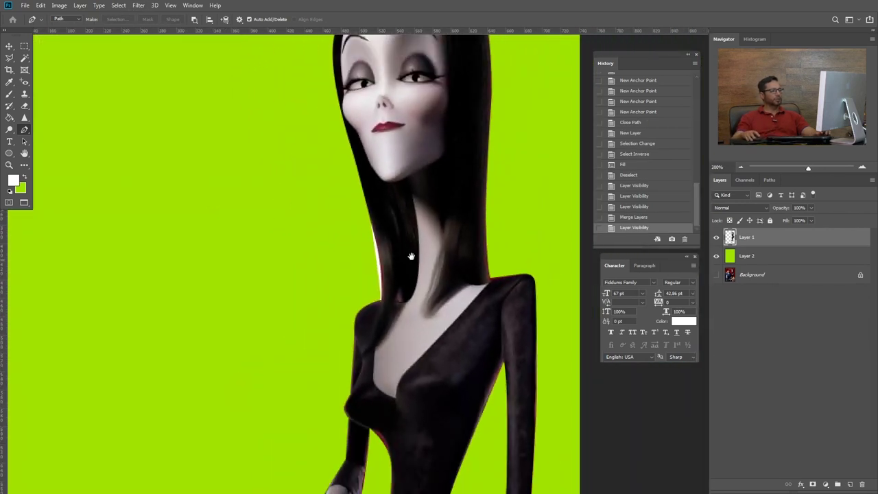
mouse_move(410, 256)
mouse_down()
mouse_move(367, 359)
mouse_move(398, 229)
mouse_move(350, 256)
mouse_up()
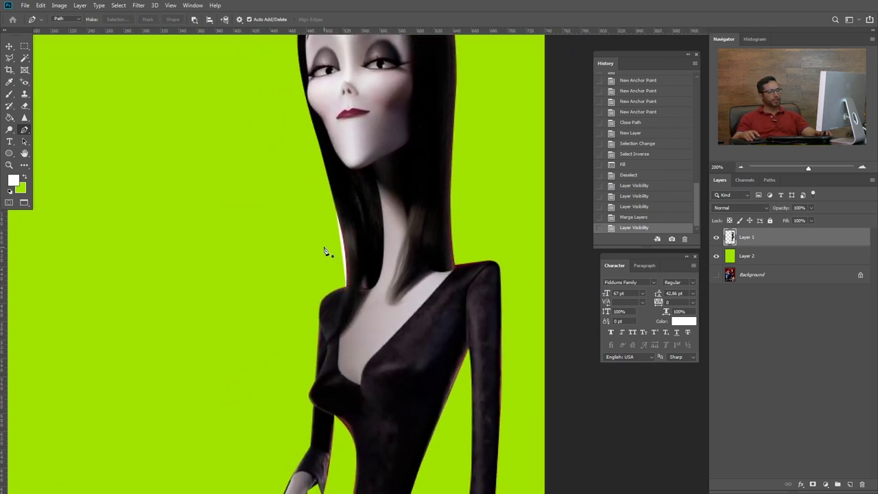
key(z)
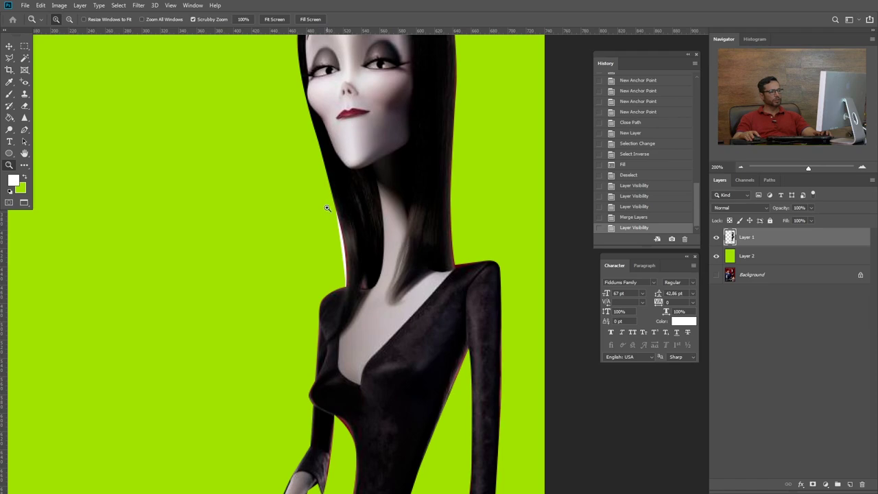
scroll(327, 208, up, 2)
scroll(373, 254, up, 1)
scroll(431, 337, up, 2)
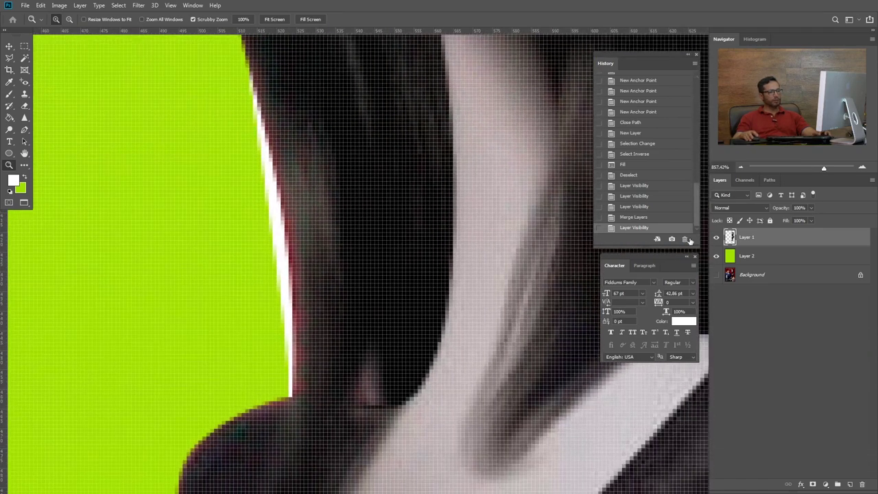
click(730, 220)
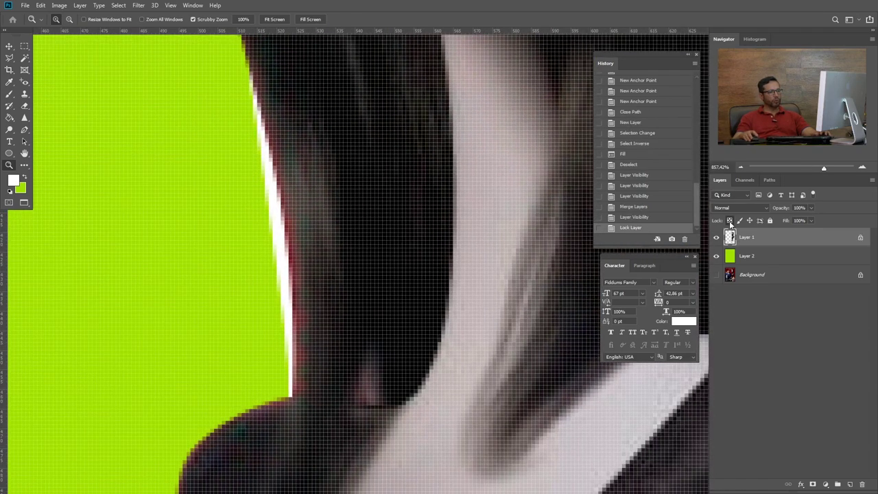
Select the Clone Stamp Tool with a small brush, enlarged slightly from 1 px
click(25, 95)
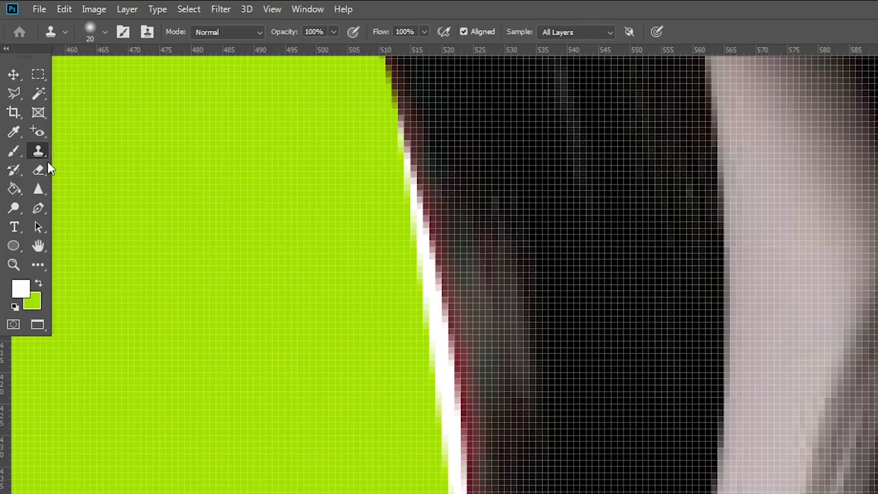
right_click(25, 96)
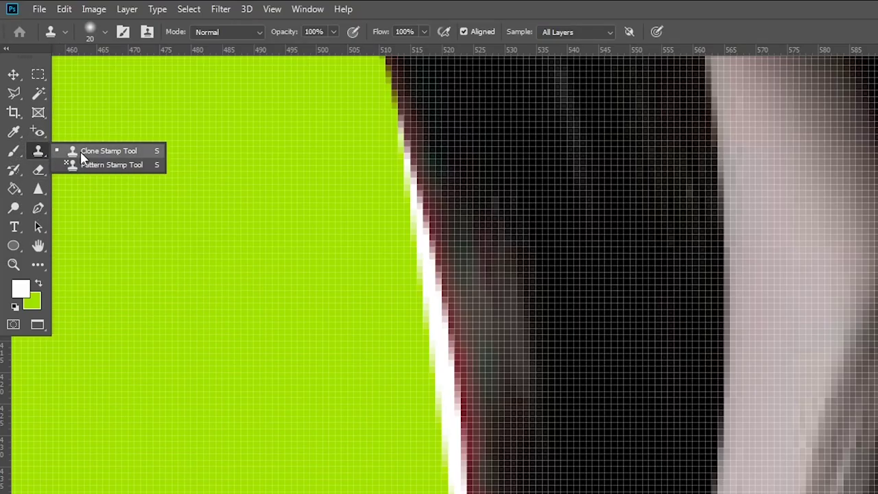
click(61, 96)
right_click(350, 199)
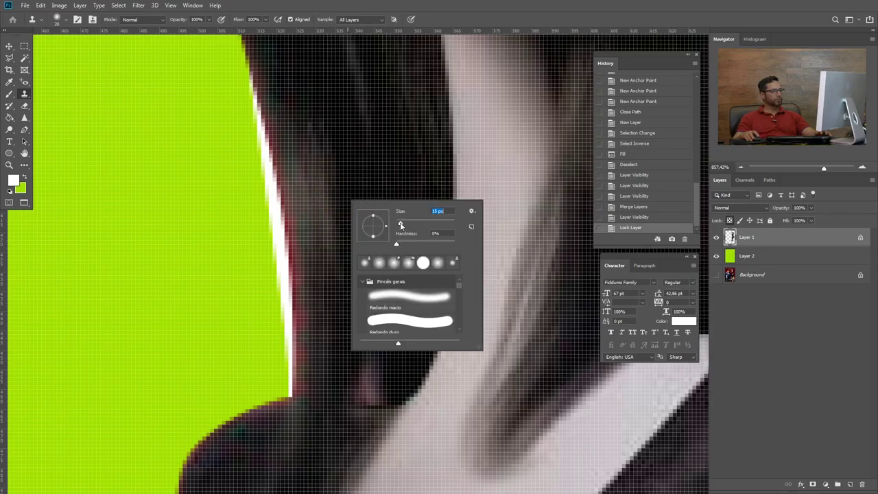
drag(401, 225, 363, 210)
key(Return)
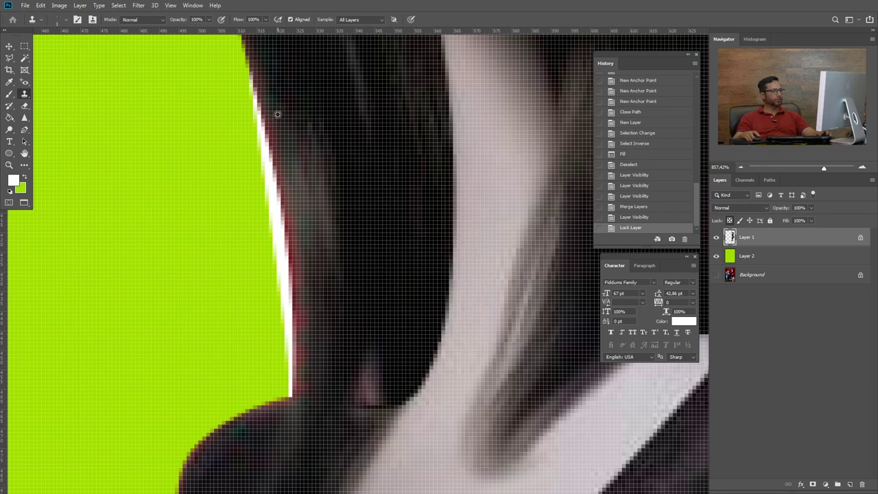
right_click(301, 103)
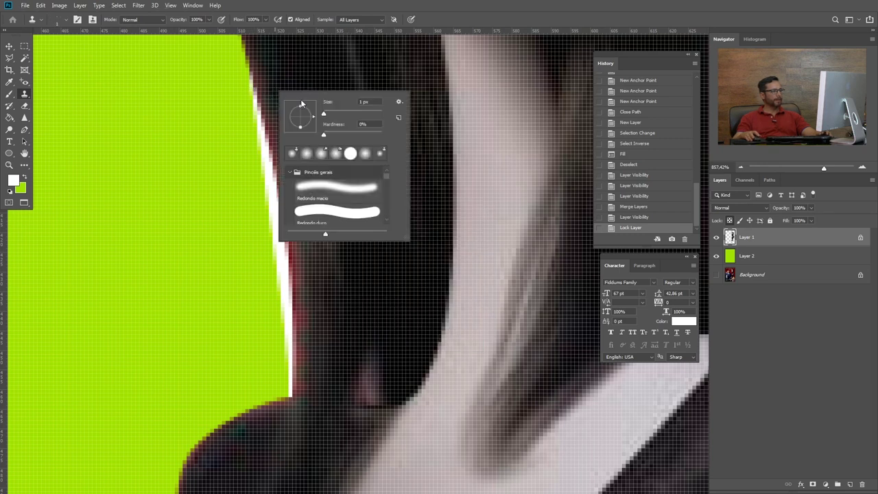
drag(336, 115, 327, 115)
key(Return)
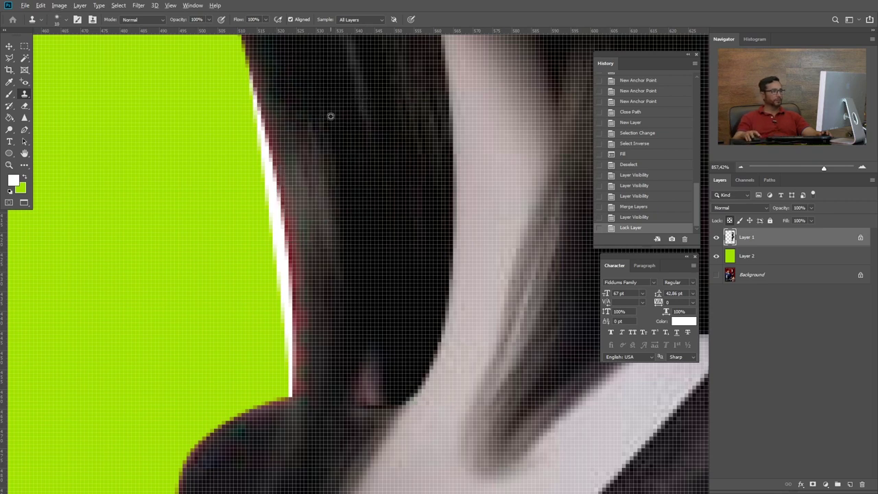
Clone dark hair down over the white fringe from top to bottom, then zoom out
drag(279, 86, 278, 218)
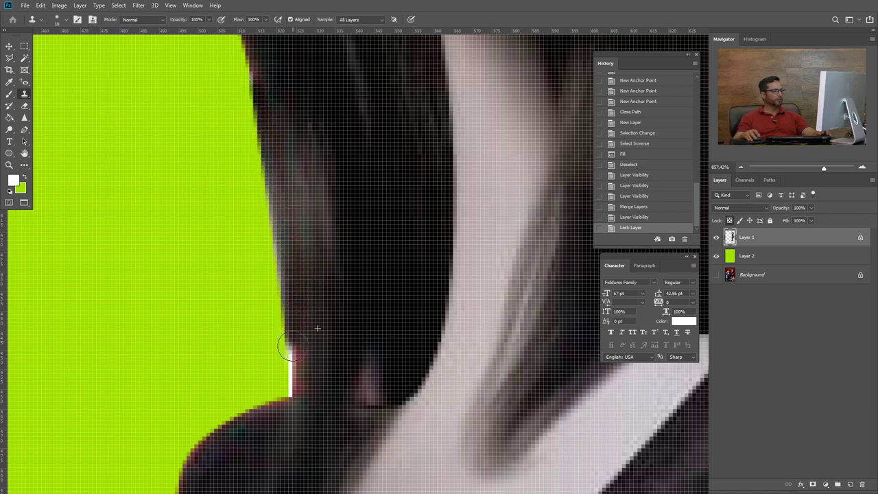
drag(276, 218, 289, 348)
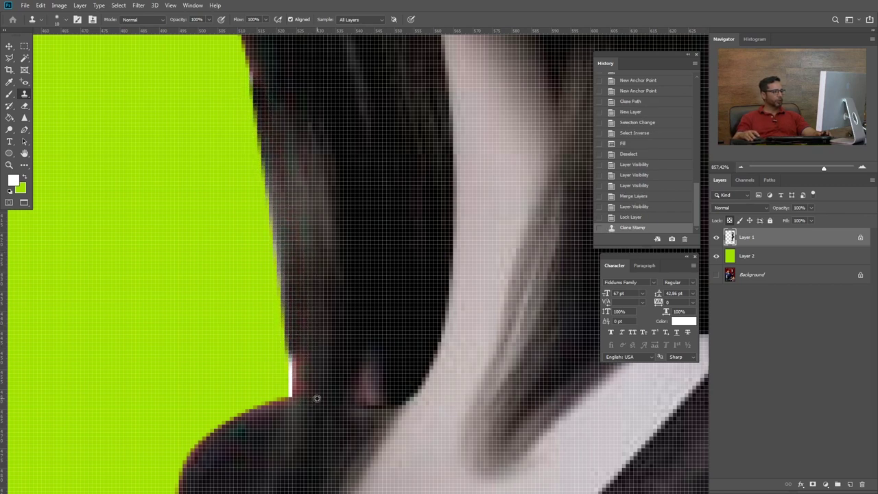
drag(290, 402, 290, 337)
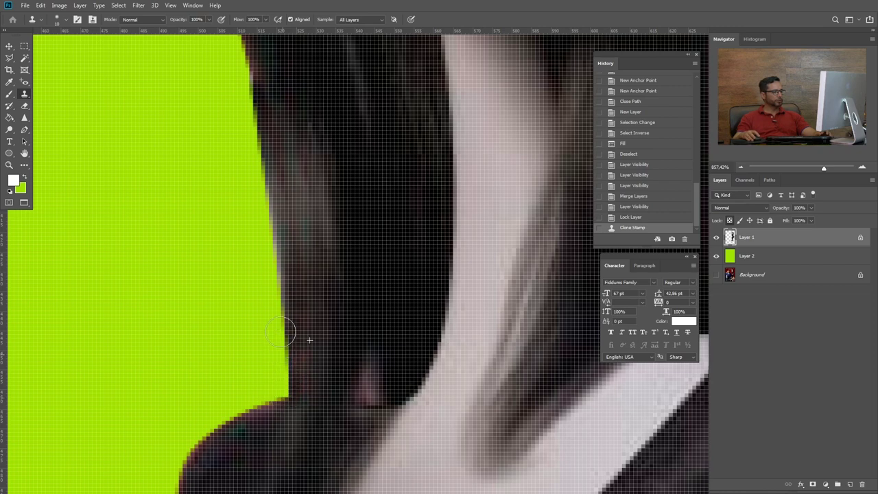
key(ctrl+minus)
key(ctrl+minus)
Zoom into the hair beside the face and clone over the leftover white fringe
key(ctrl+minus)
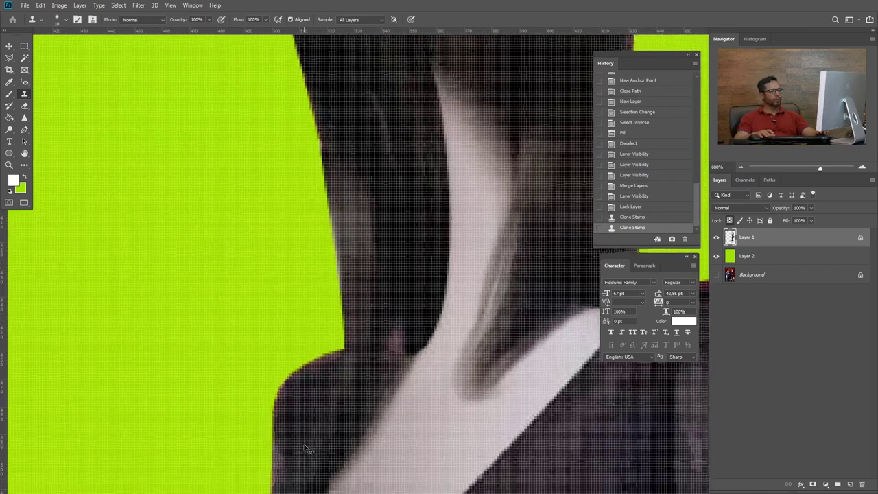
key(ctrl+minus)
key(ctrl+minus)
key(ctrl+minus)
key(ctrl+minus)
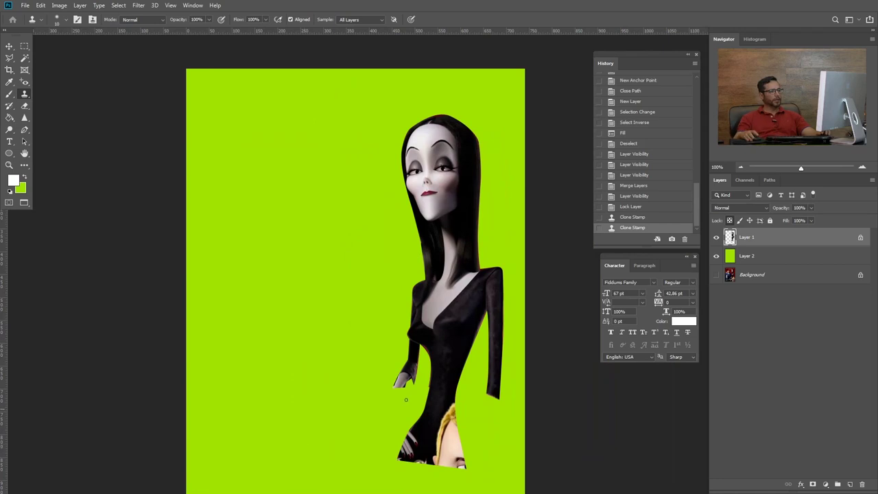
key(z)
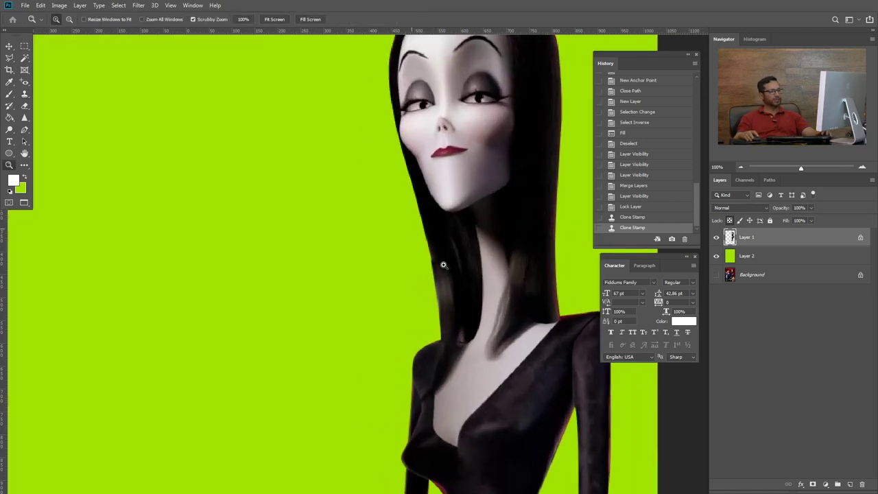
drag(417, 234, 452, 266)
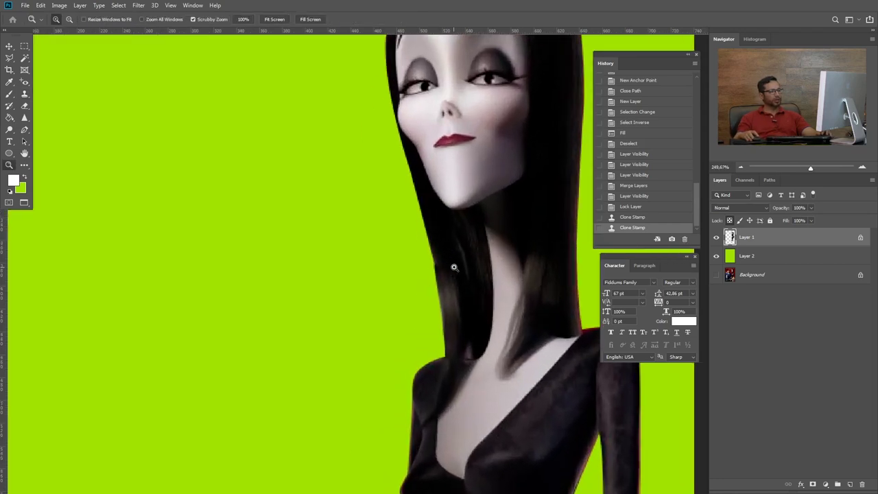
key(s)
key(alt+s)
click(455, 266)
Clone over another edge spot, then zoom out and pan to see the whole cutout
key(z)
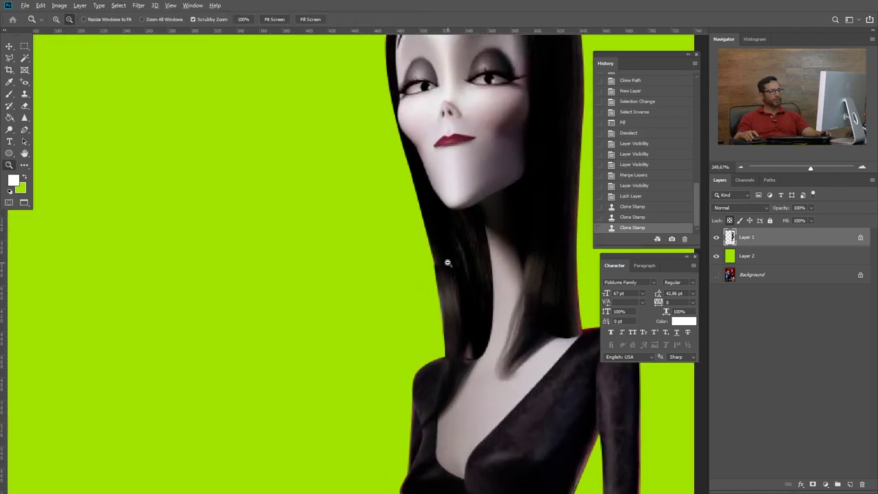
alt+click(445, 262)
key(s)
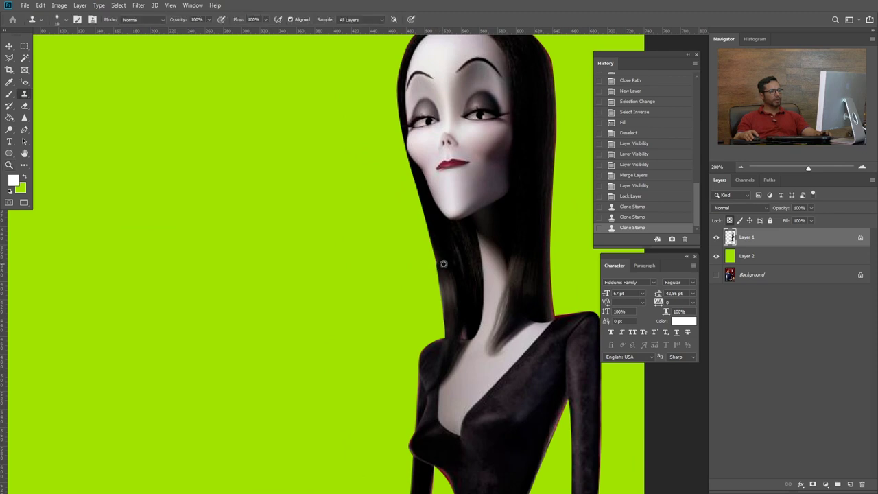
click(439, 257)
key(ctrl+minus)
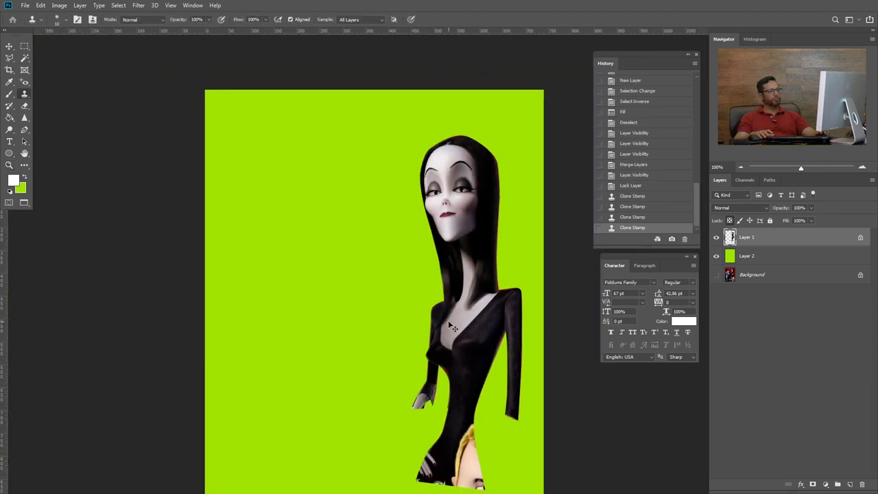
drag(453, 322, 350, 324)
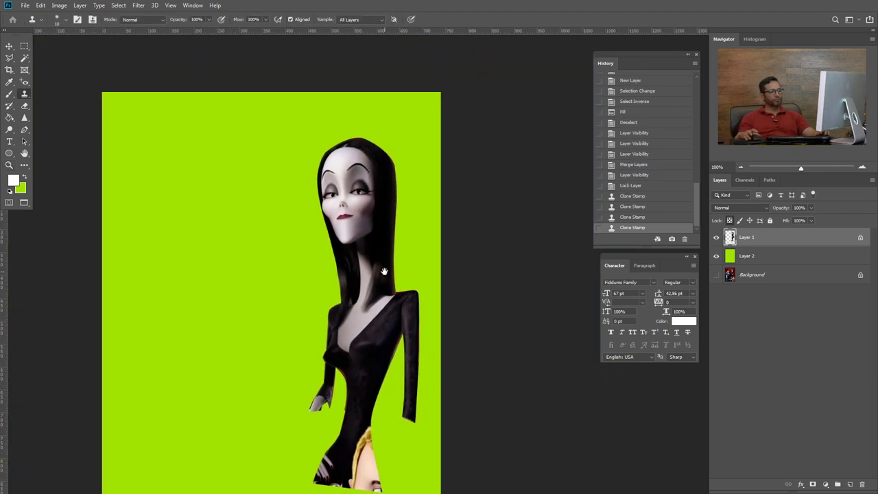